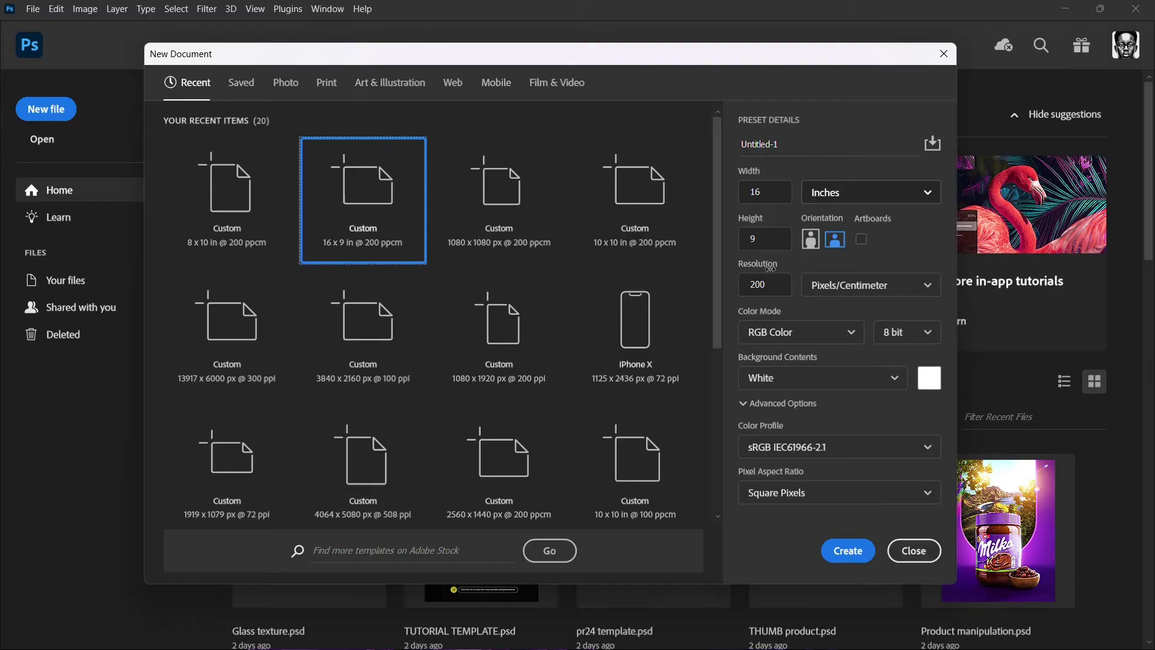
Step: Create a 16 × 9 inch RGB document at 200 pixels/cm and place the purple Windows 11 wallpaper from the Pictures Wallpapers folder
left_click(836, 556)
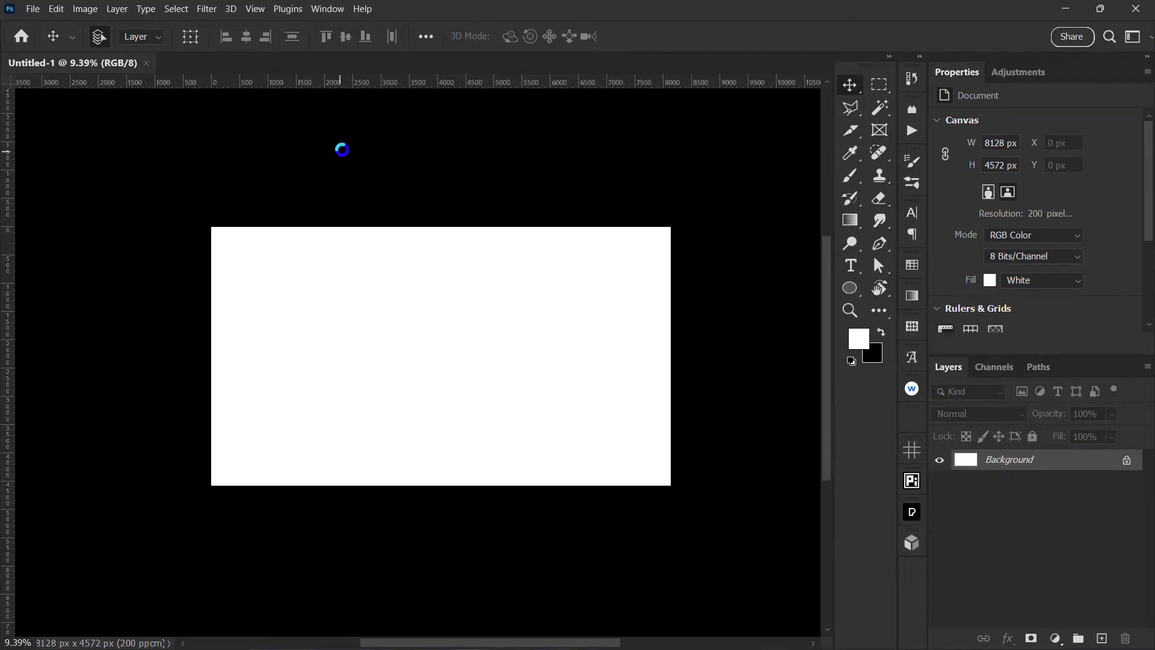
key("ctrl+shift+p")
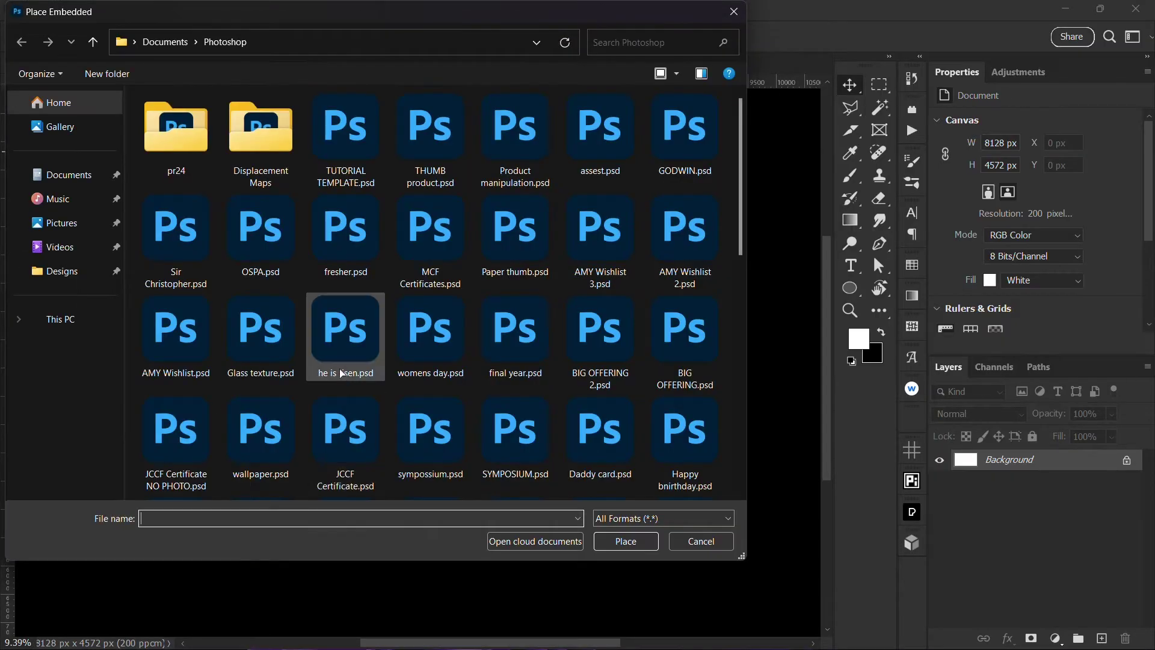
left_click(78, 231)
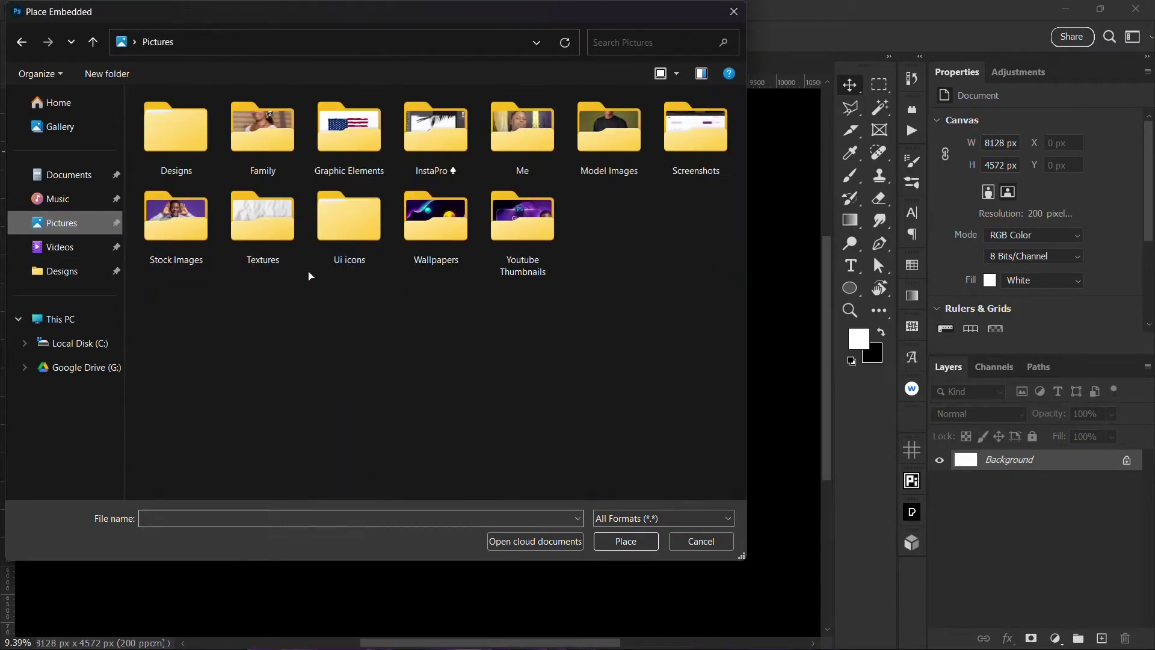
double_click(464, 241)
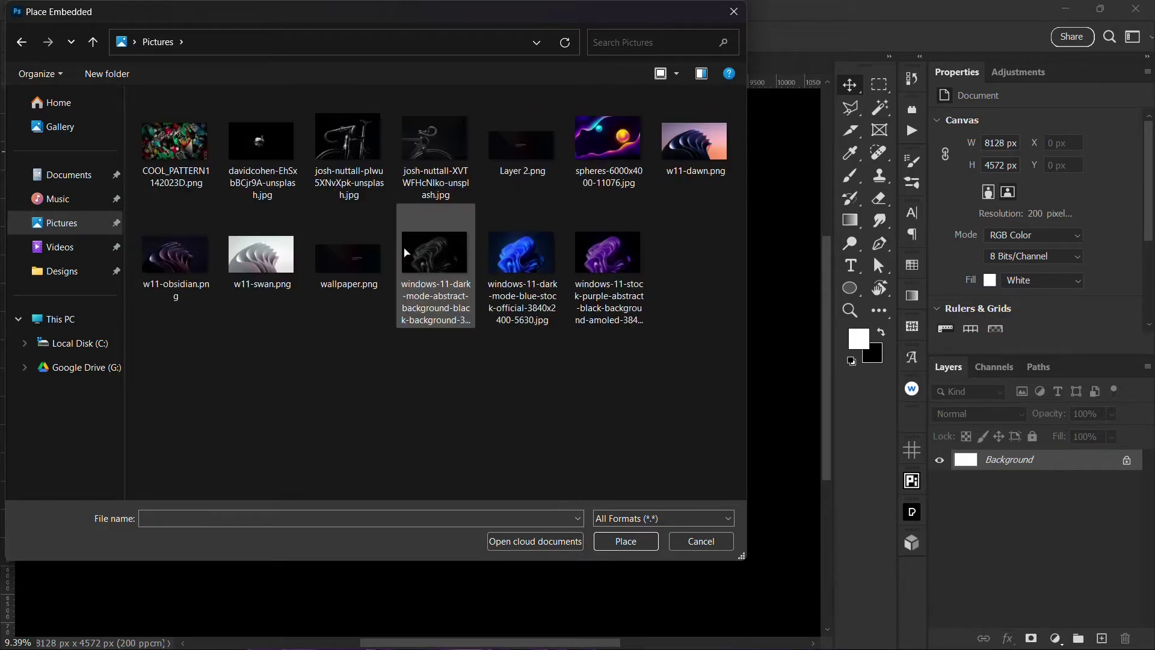
double_click(638, 258)
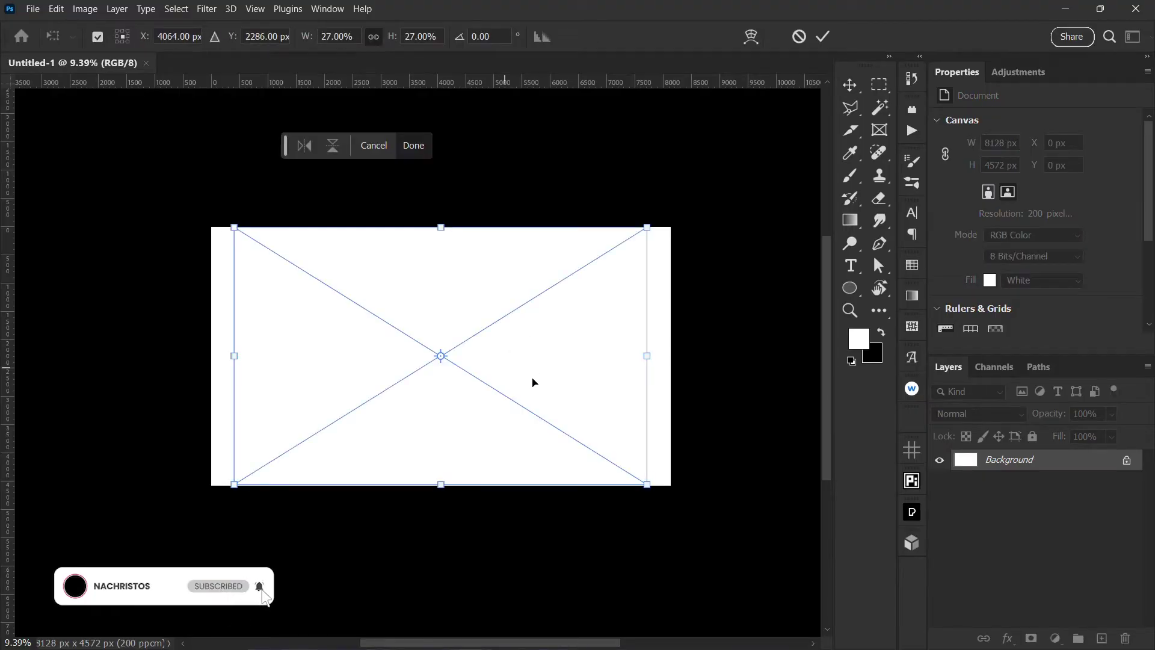
Step: Scale the placed wallpaper proportionally to about 30.3% so it covers the whole canvas
left_click_drag(647, 356, 678, 358)
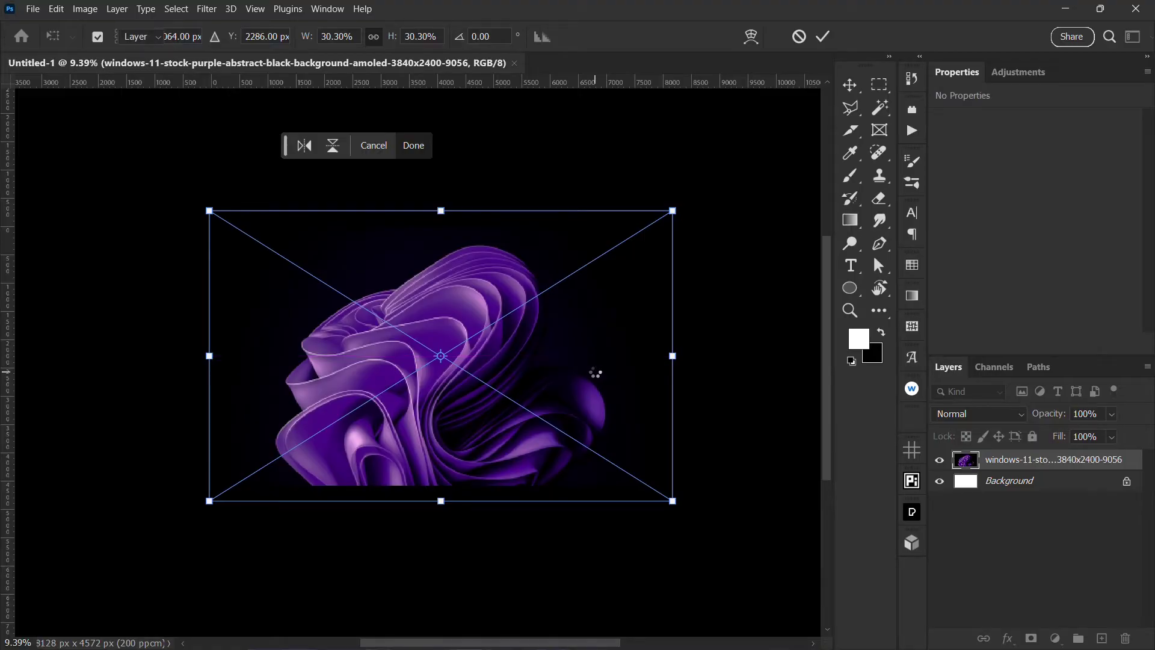
key("Return")
scroll(471, 376, "up", 5)
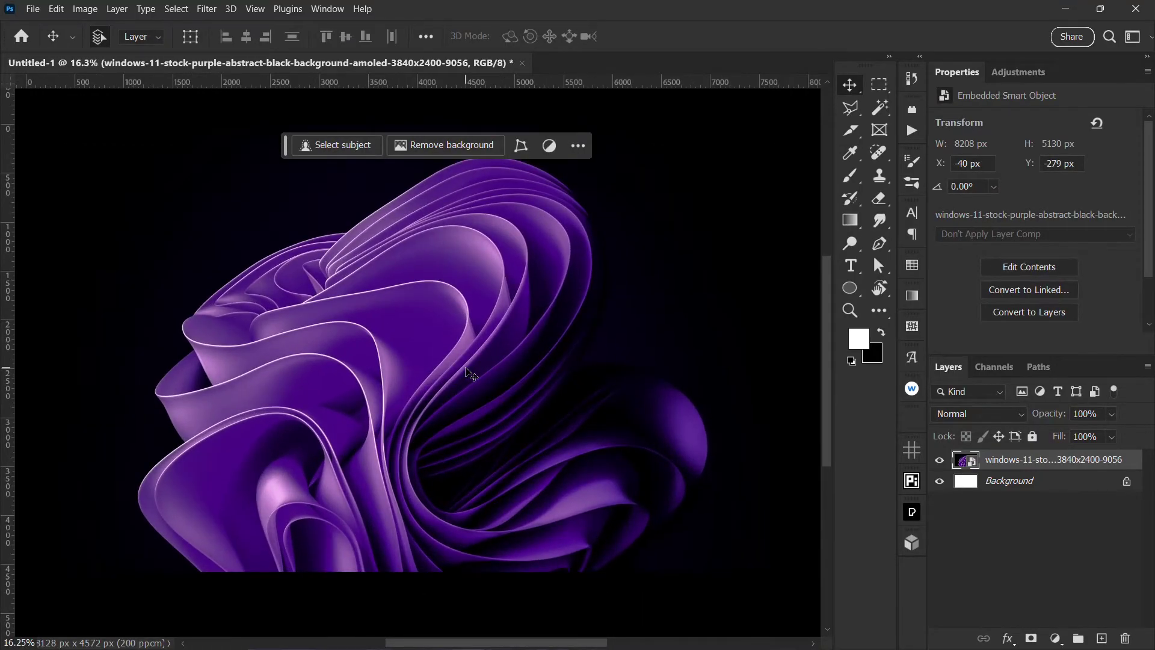
scroll(466, 369, "down", 1)
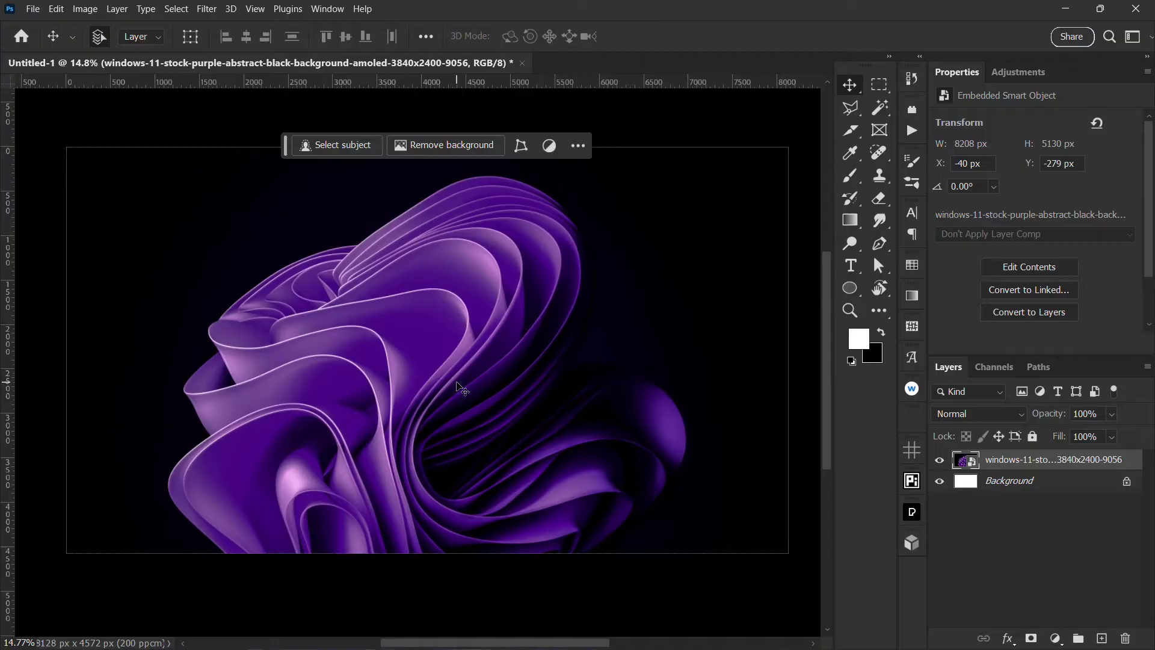
Step: Shift the wallpaper slightly off-centre and realign it to the canvas centre horizontally and vertically
mouse_move(464, 388)
left_mouse_down()
mouse_move(473, 359)
mouse_move(445, 383)
left_mouse_up()
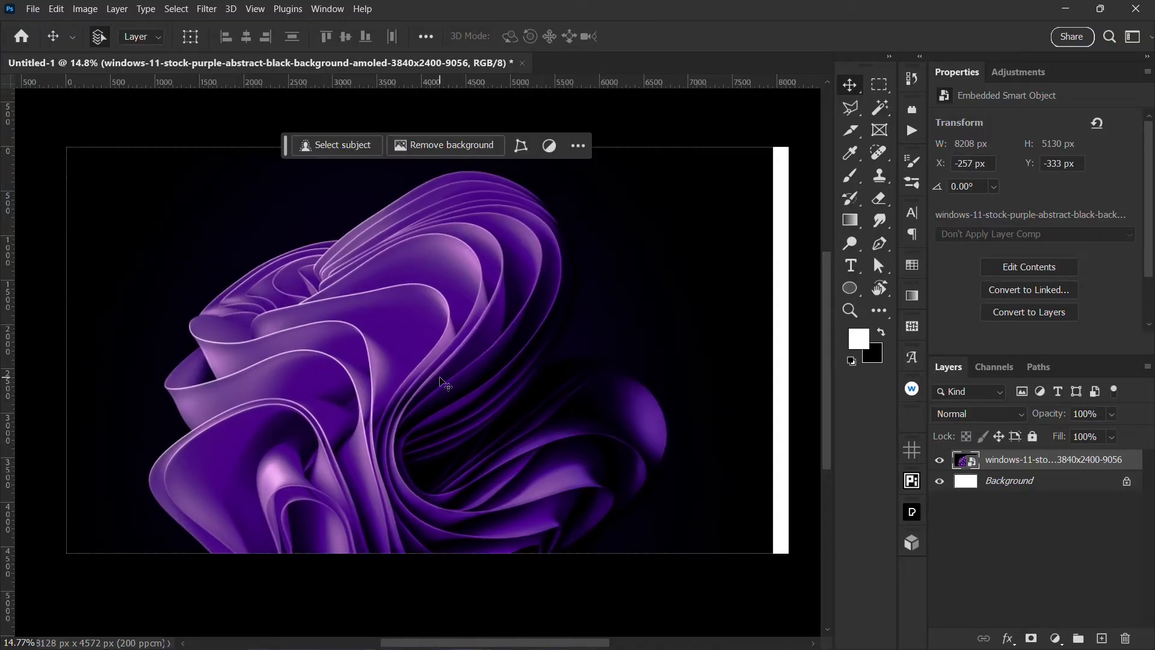
key("ctrl+a")
left_click(248, 42)
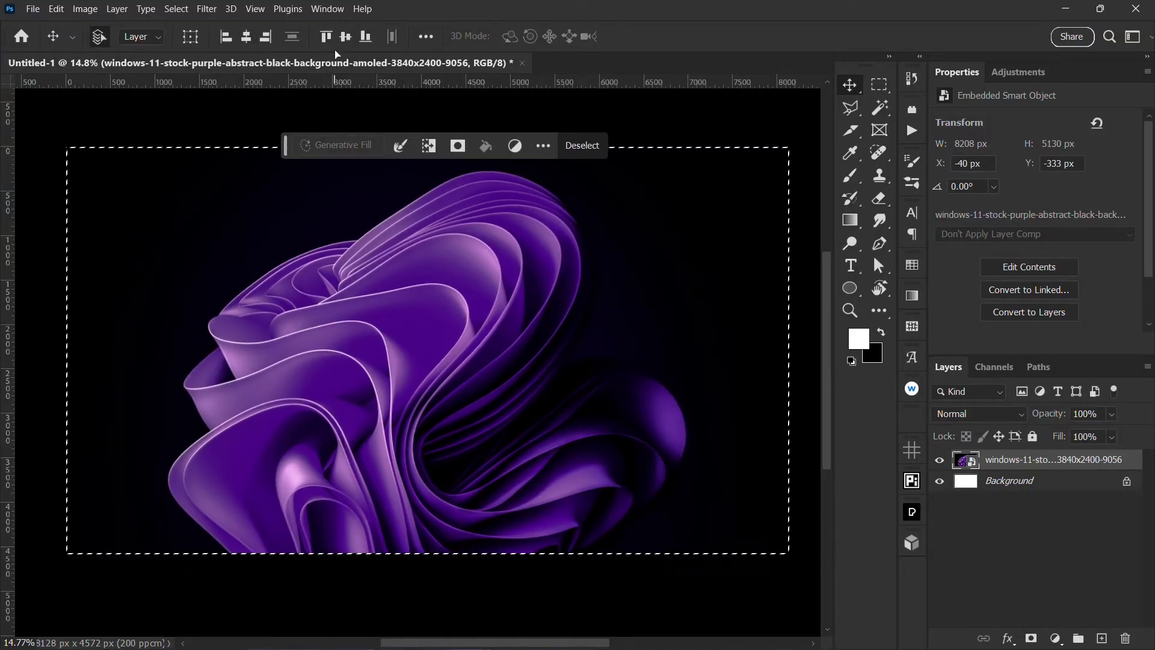
left_click(347, 41)
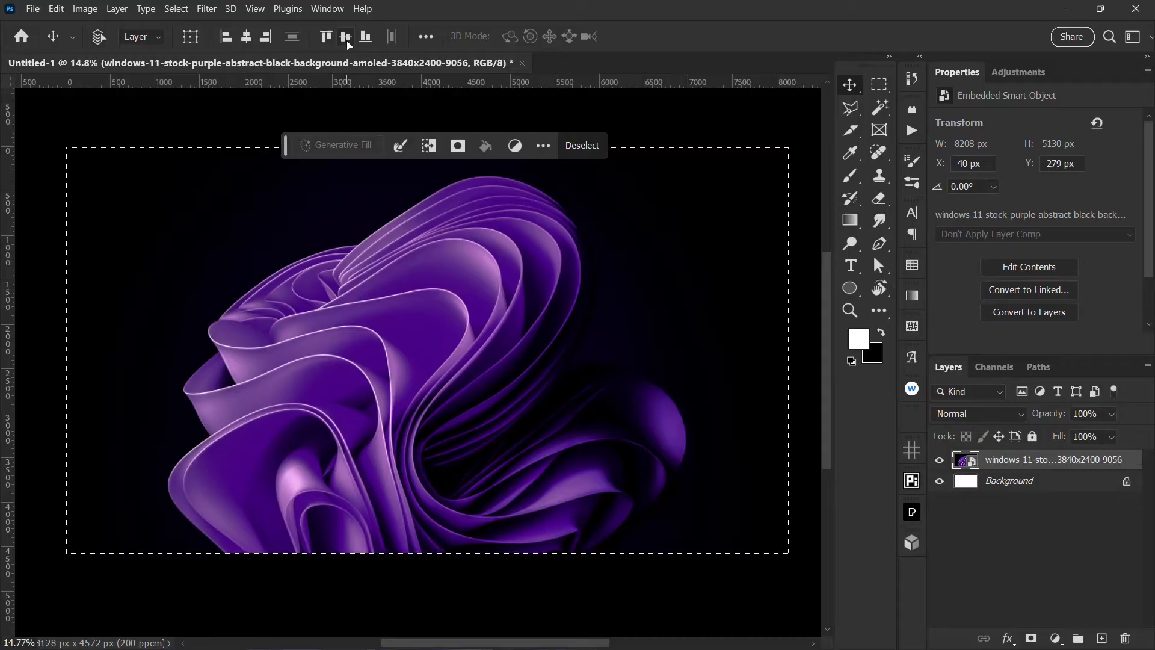
key("ctrl+d")
Step: Lock the wallpaper layer completely
scroll(211, 215, "down", 4)
scroll(310, 294, "up", 7)
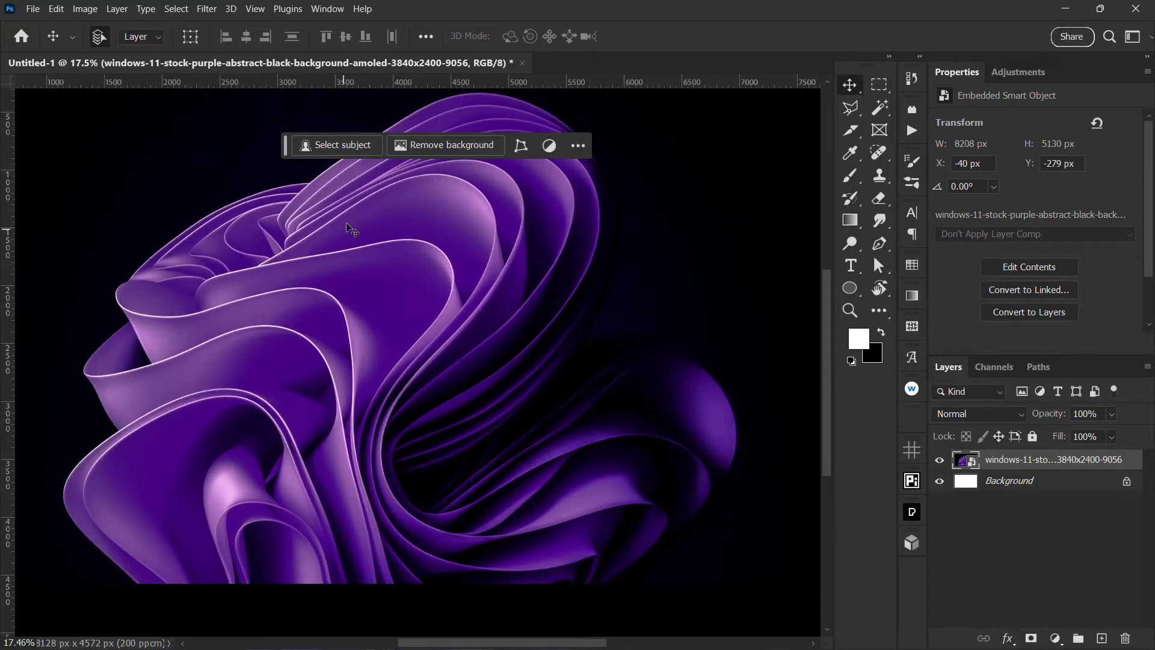
left_click_drag(348, 241, 391, 364)
scroll(382, 257, "down", 4)
scroll(383, 280, "down", 1)
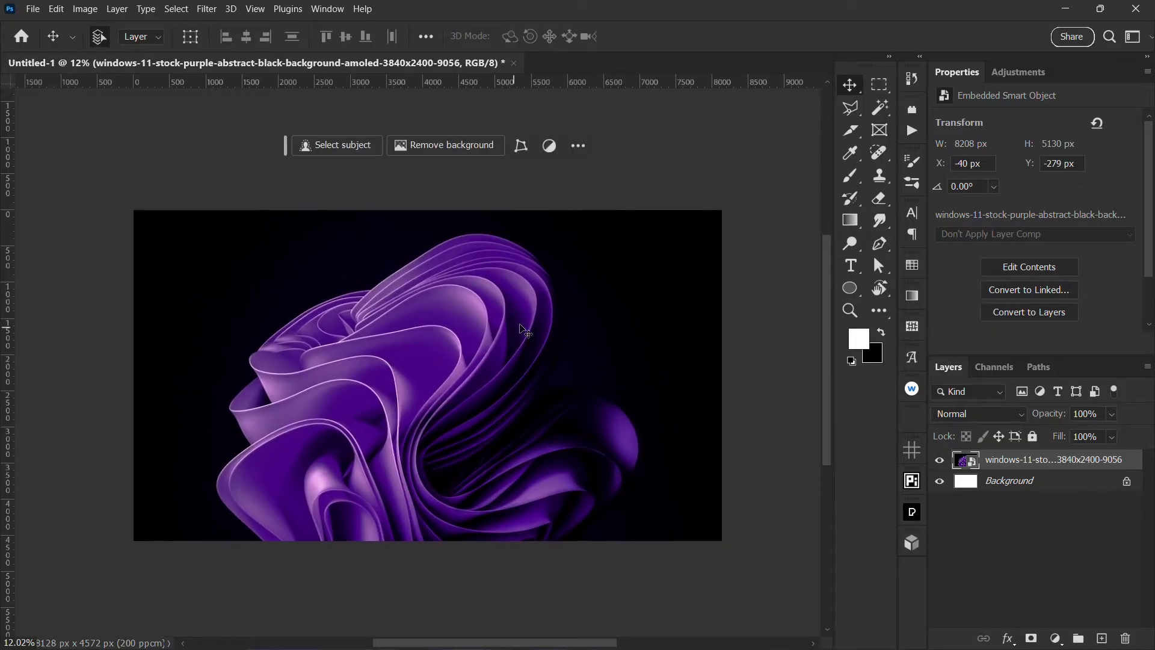
scroll(524, 331, "up", 1)
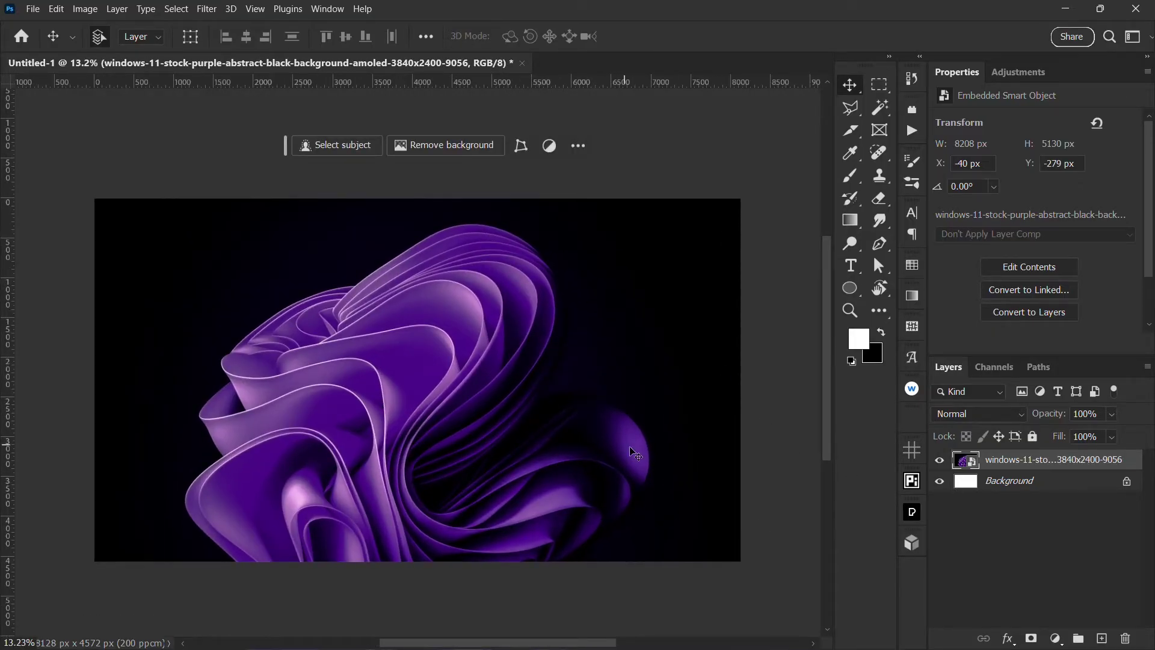
left_click(1032, 437)
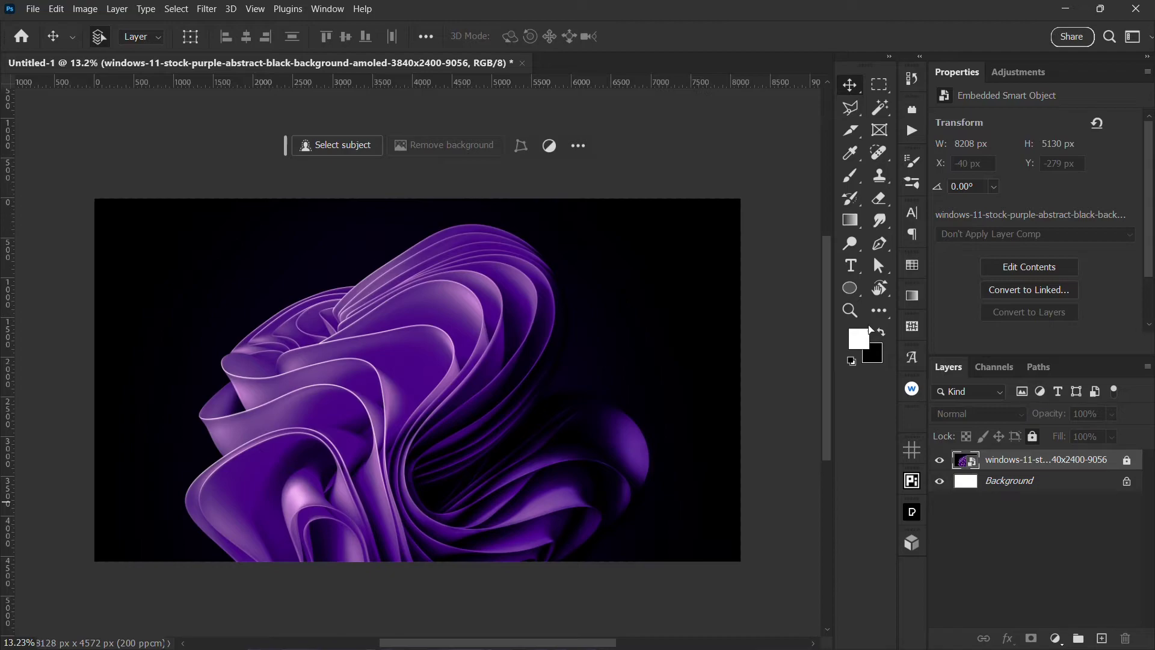
Step: Draw a rectangle shape about 5485 × 2844 px over the middle of the wallpaper with the Rectangle tool
left_click(854, 291)
left_click(891, 308)
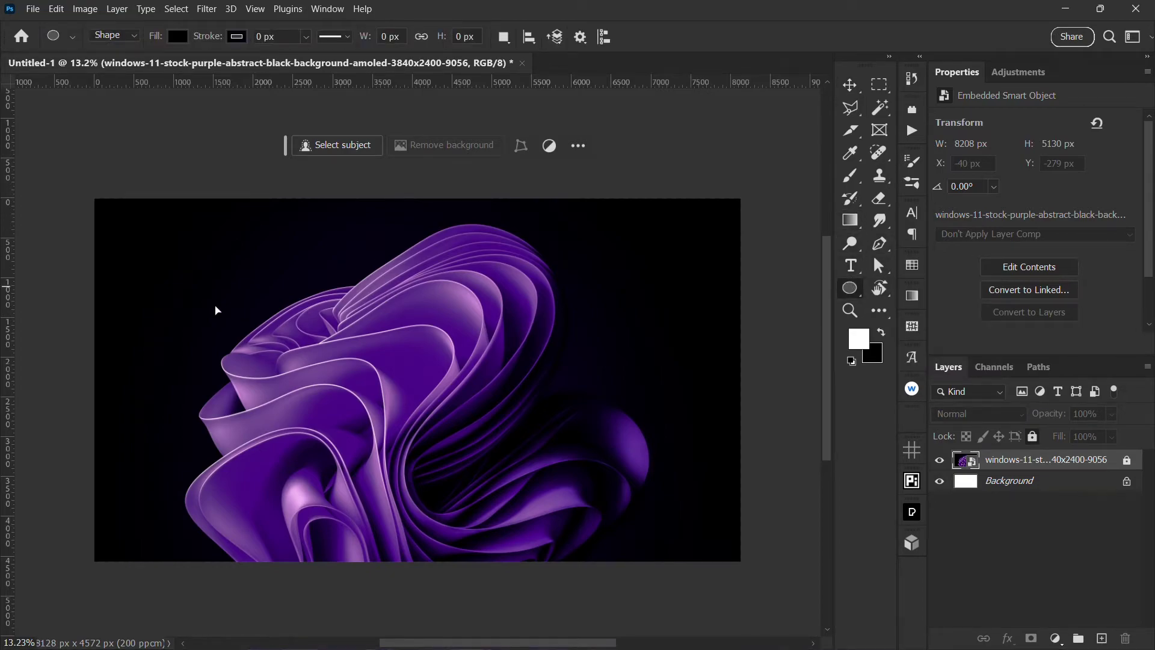
key("shift+u")
left_click_drag(191, 276, 627, 503)
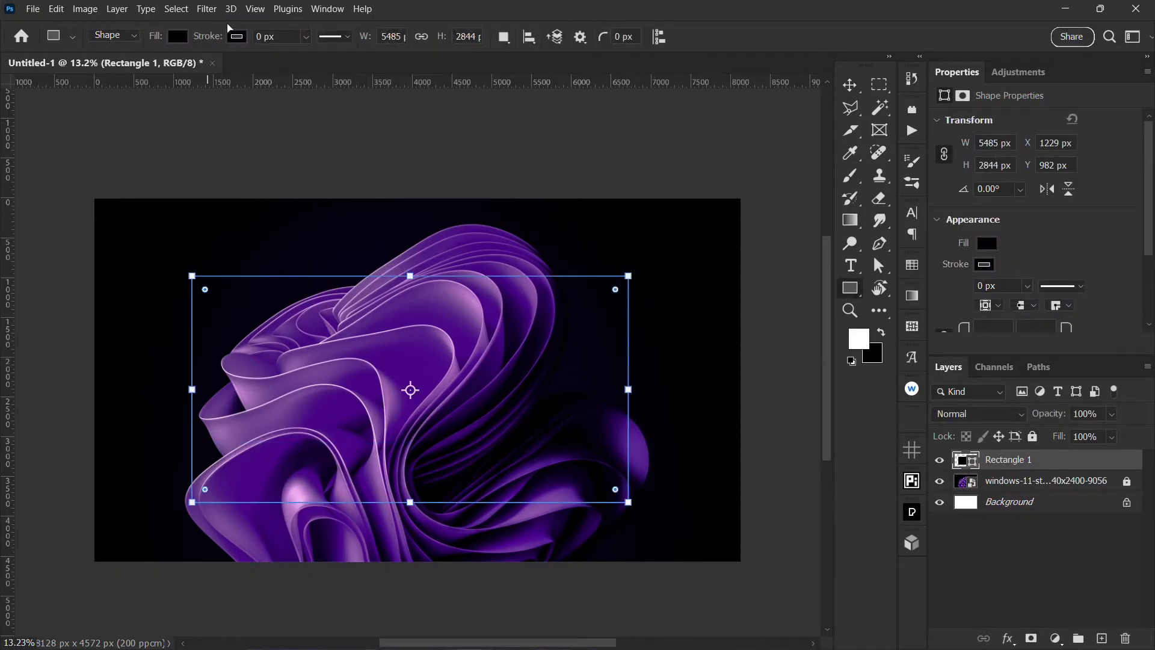
Step: Centre the rectangle on the canvas both horizontally and vertically, leaving nothing selected
key("v")
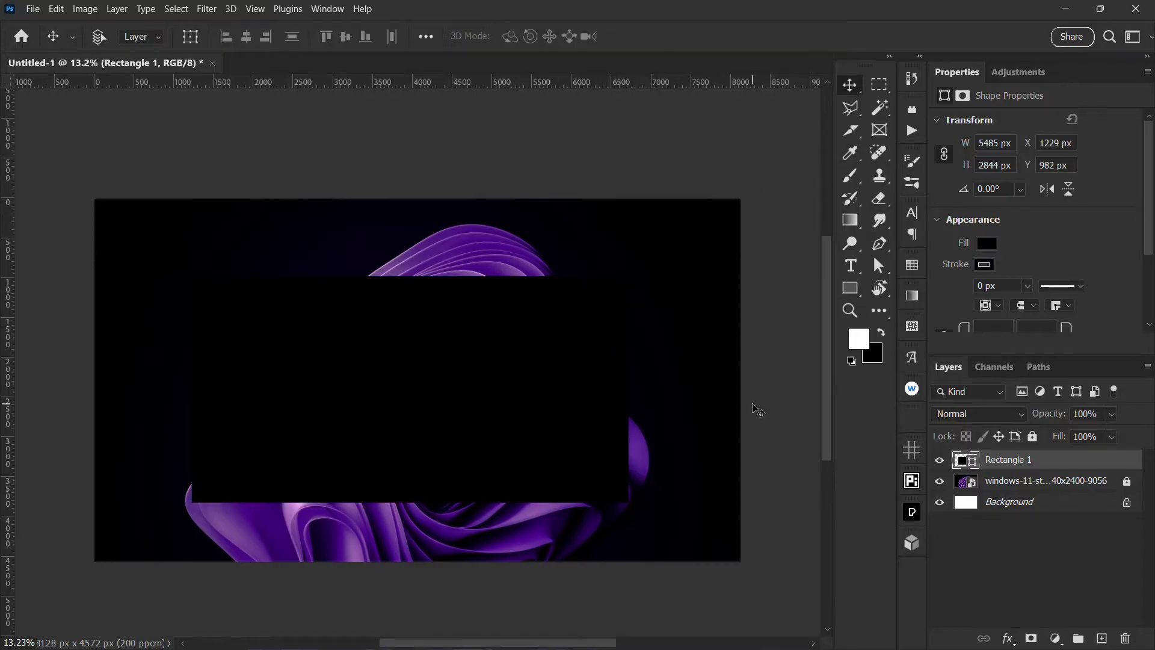
key("ctrl+a")
left_click(246, 38)
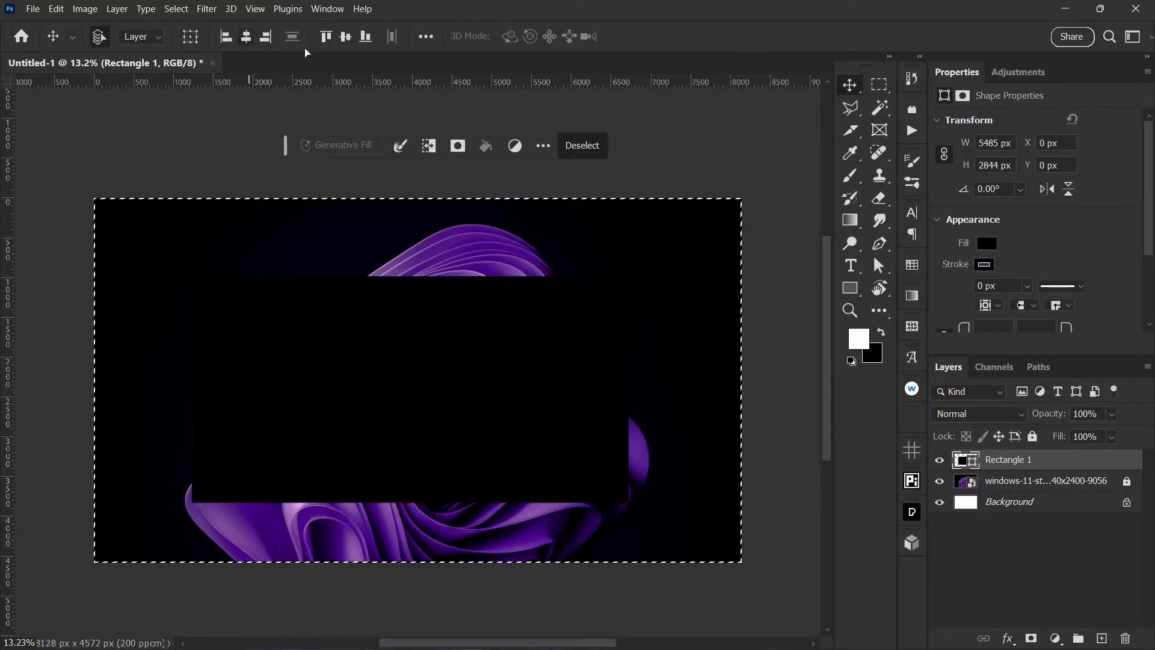
left_click(345, 38)
key("ctrl+d")
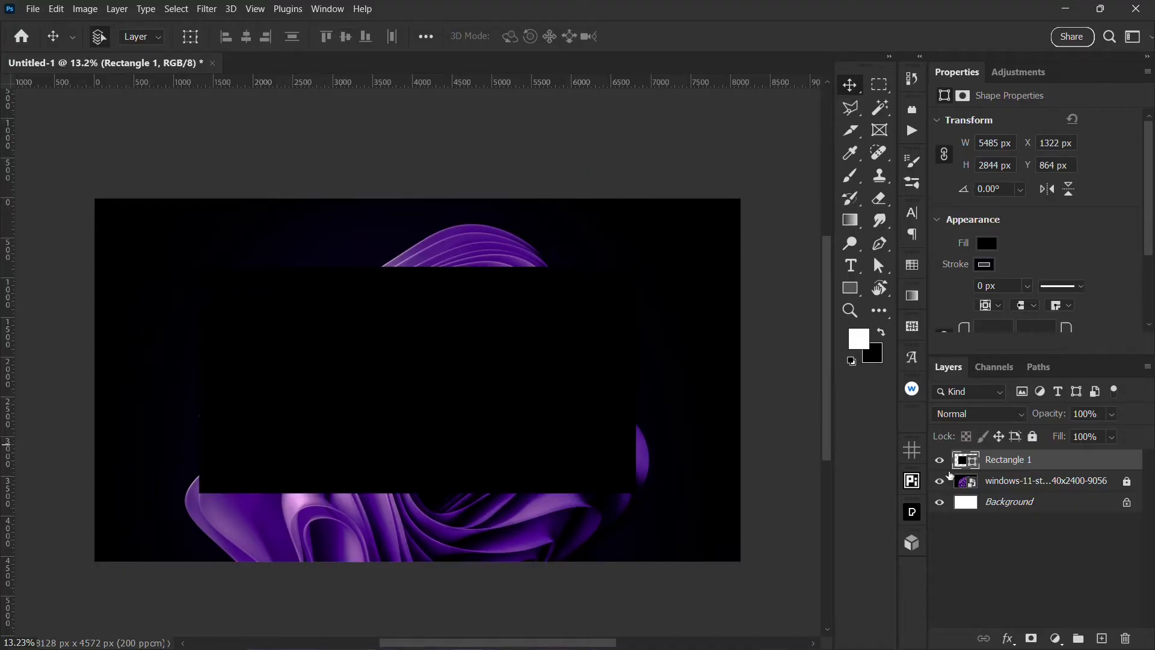
Step: Change the rectangle's fill to white (ffffff) and generously round all four of its corners
double_click(975, 466)
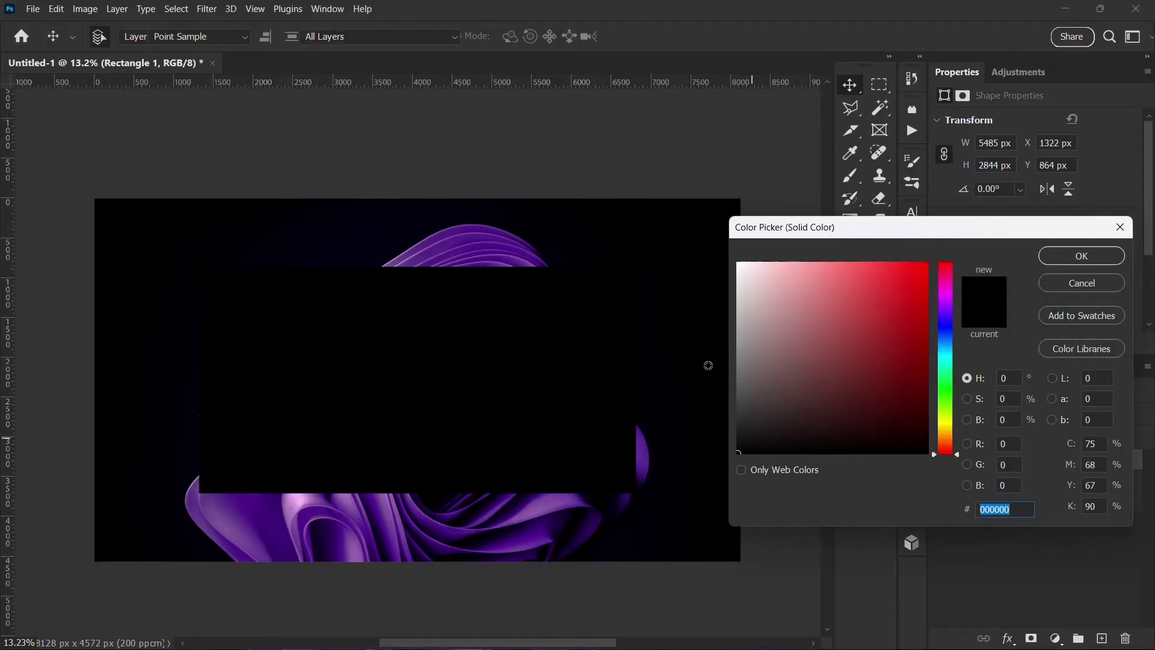
mouse_move(778, 328)
left_mouse_down()
mouse_move(645, 225)
mouse_move(666, 208)
left_mouse_up()
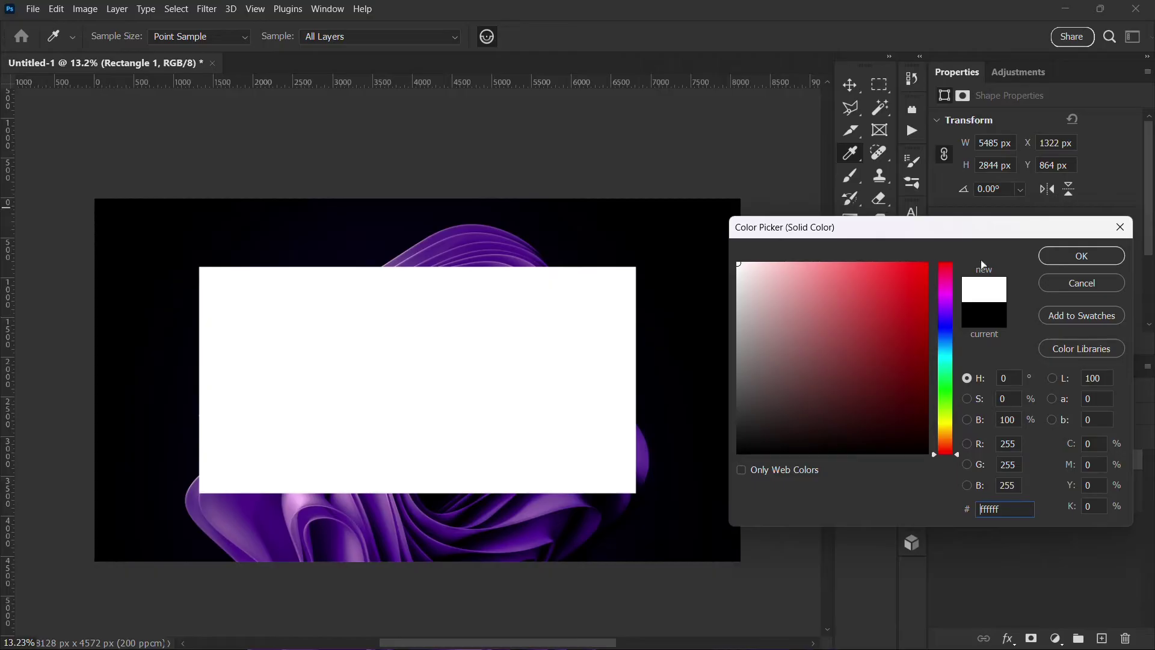
left_click(1050, 265)
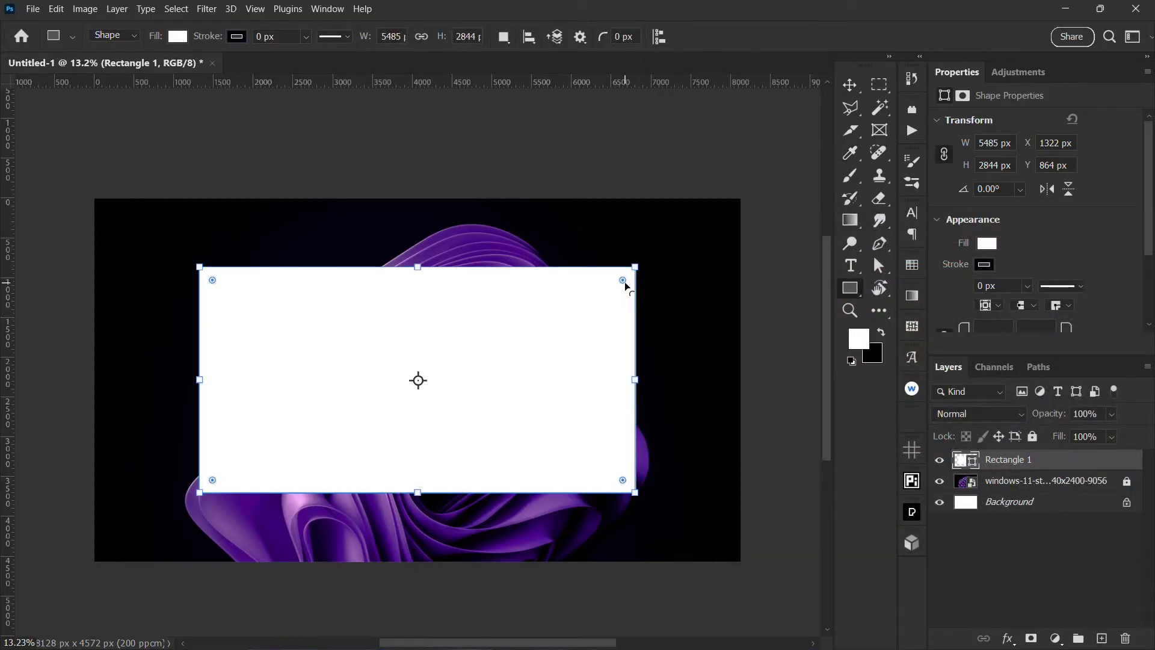
left_click_drag(624, 281, 593, 303)
key("v")
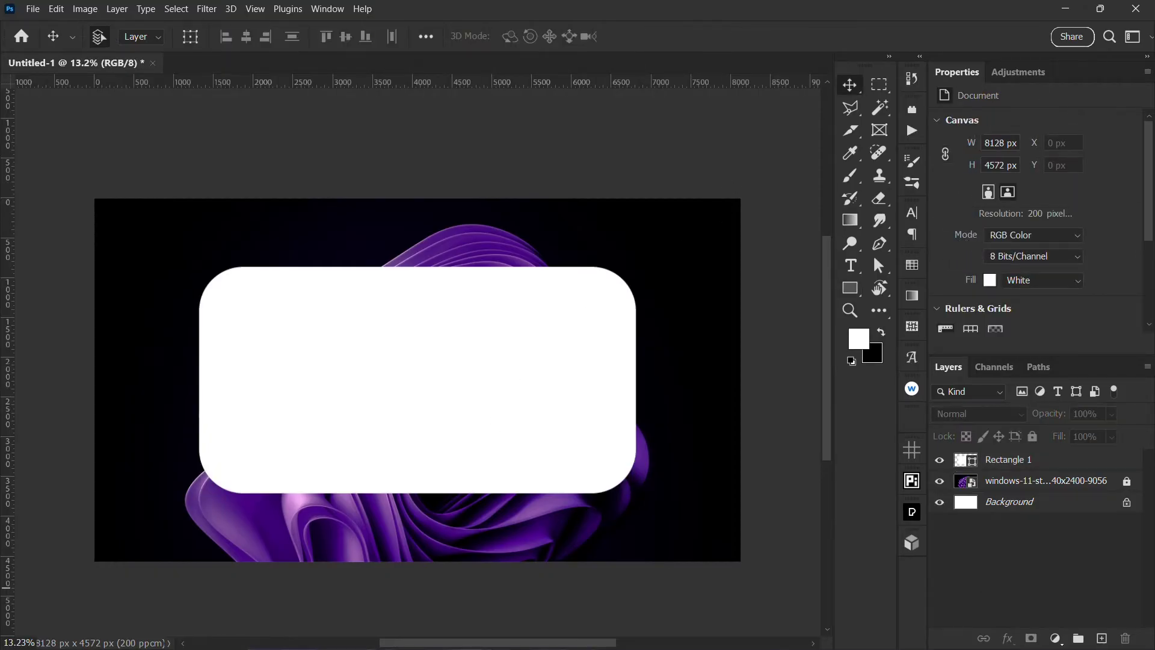
Step: Duplicate the wallpaper layer and place the copy above the Rectangle 1 layer
left_click(1066, 482)
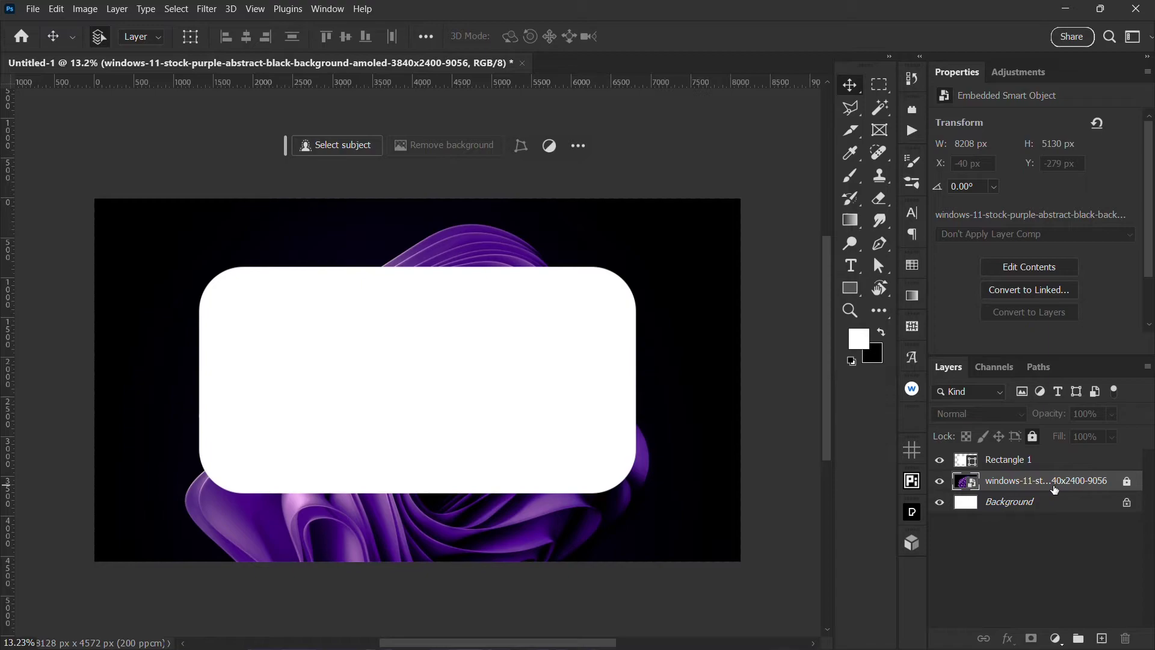
left_click_drag(1068, 488, 1034, 455)
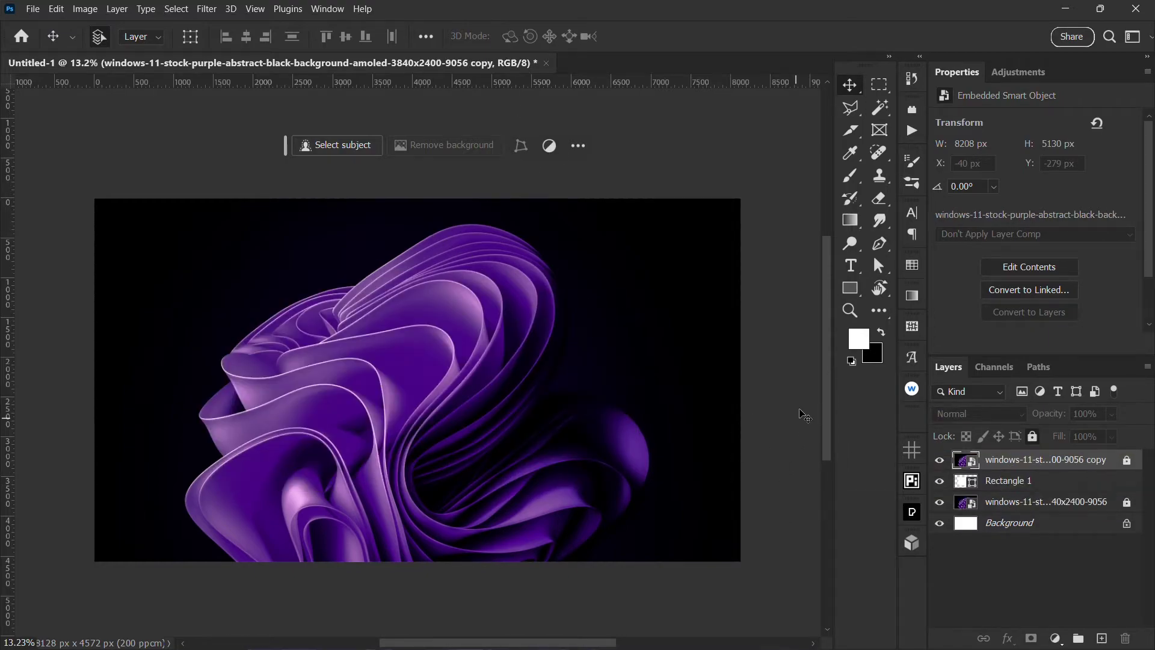
scroll(542, 400, "down", 1)
scroll(526, 407, "up", 2)
Step: Unlock the wallpaper copy and make it a clipping mask on the Rectangle 1 layer
right_click(1080, 463)
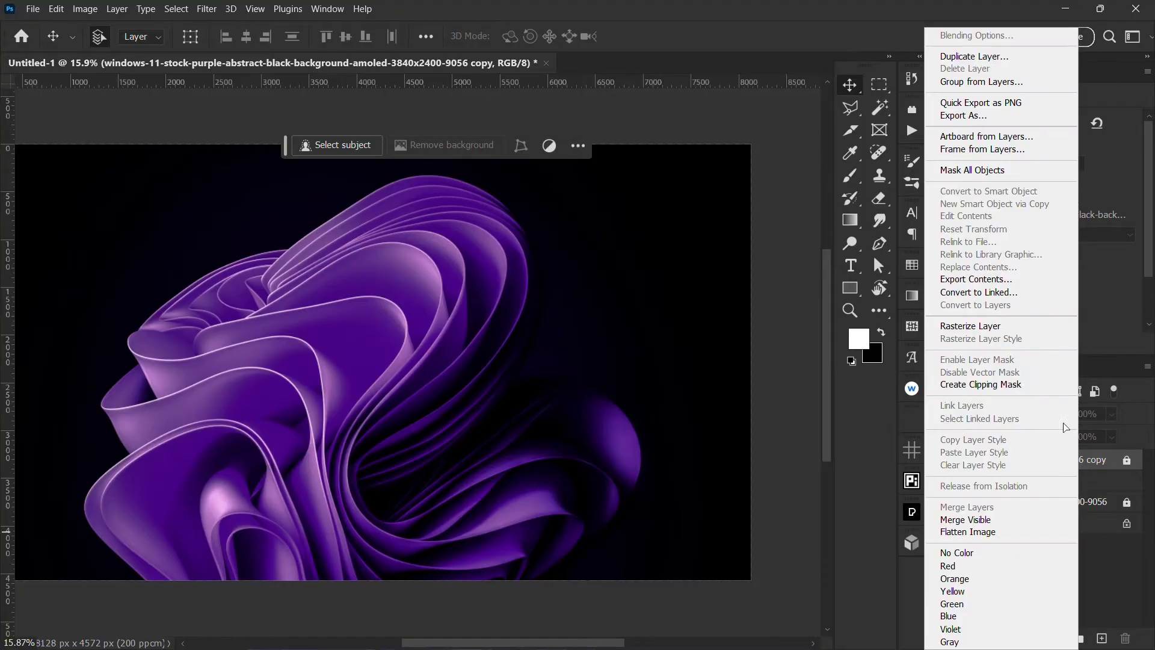
left_click(999, 386)
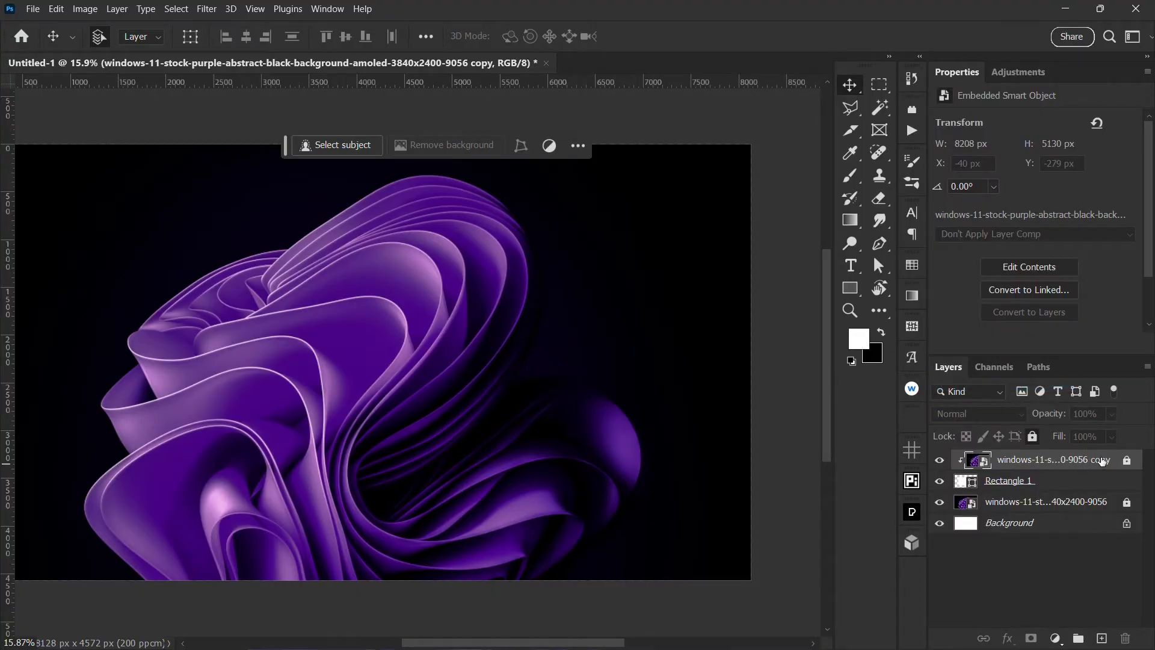
left_click(941, 463)
left_click(940, 463)
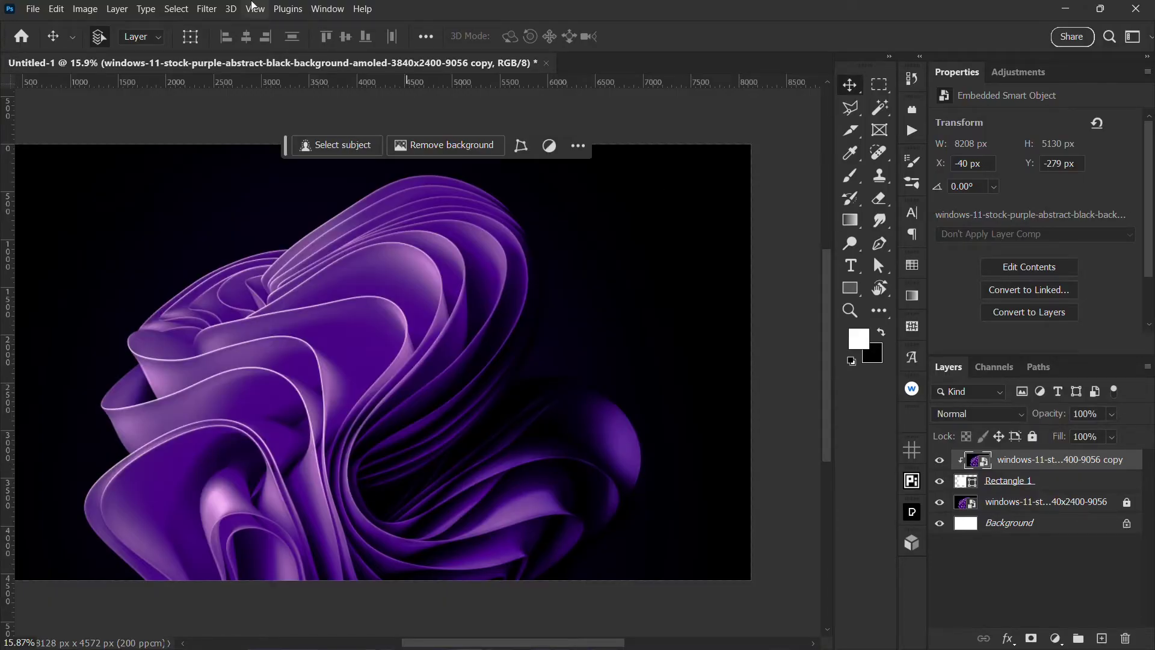
Step: Apply a Gaussian Blur to the clipped wallpaper copy with a radius slightly below 104.3 pixels
left_click(207, 9)
mouse_move(240, 211)
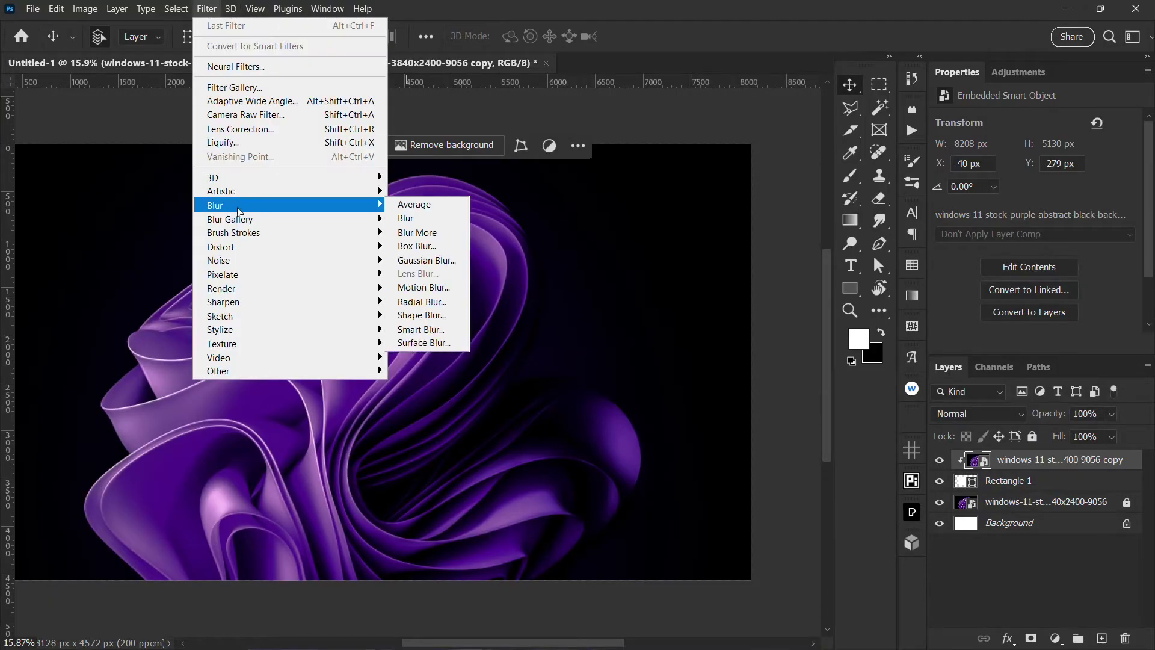
left_click(420, 260)
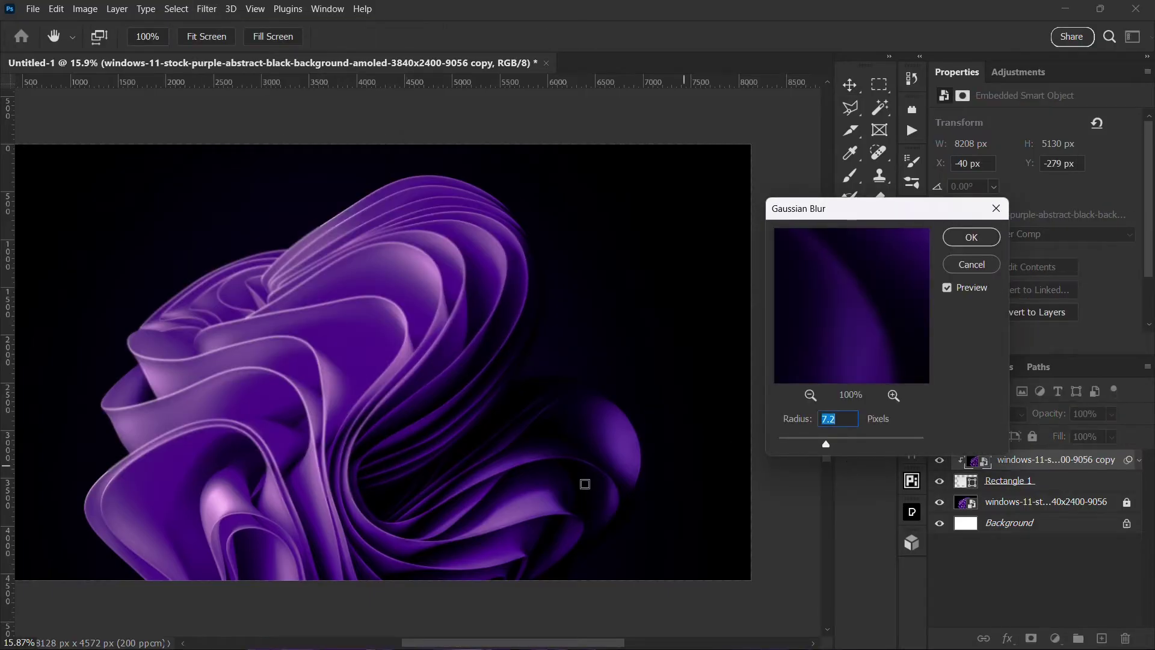
left_click(906, 443)
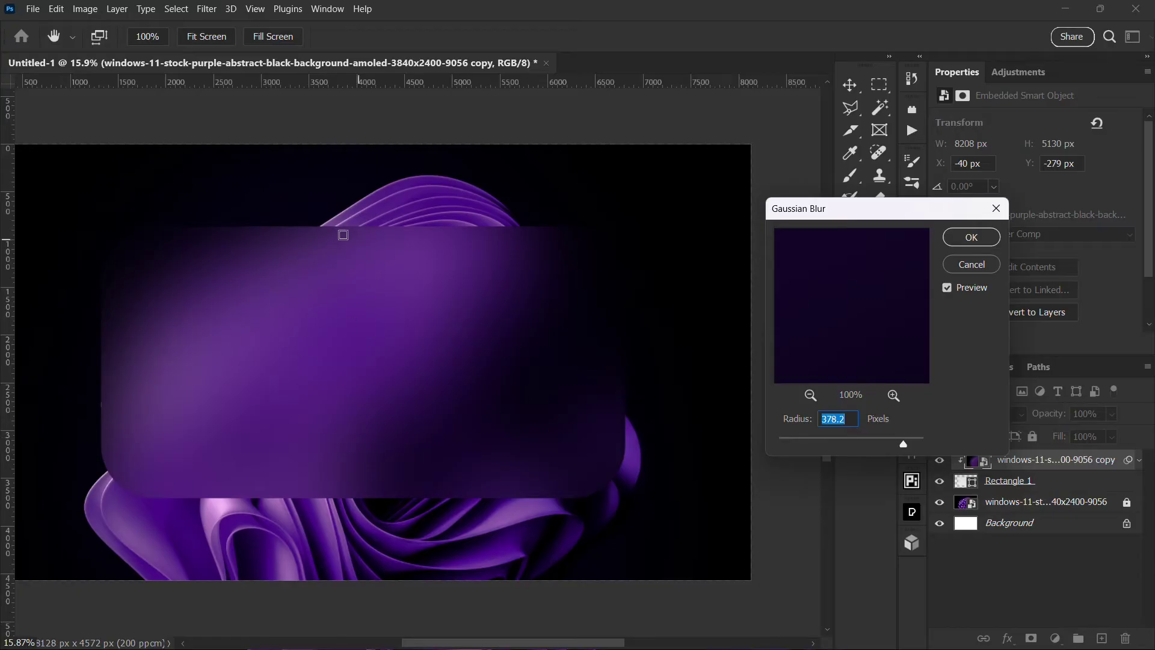
left_click(853, 443)
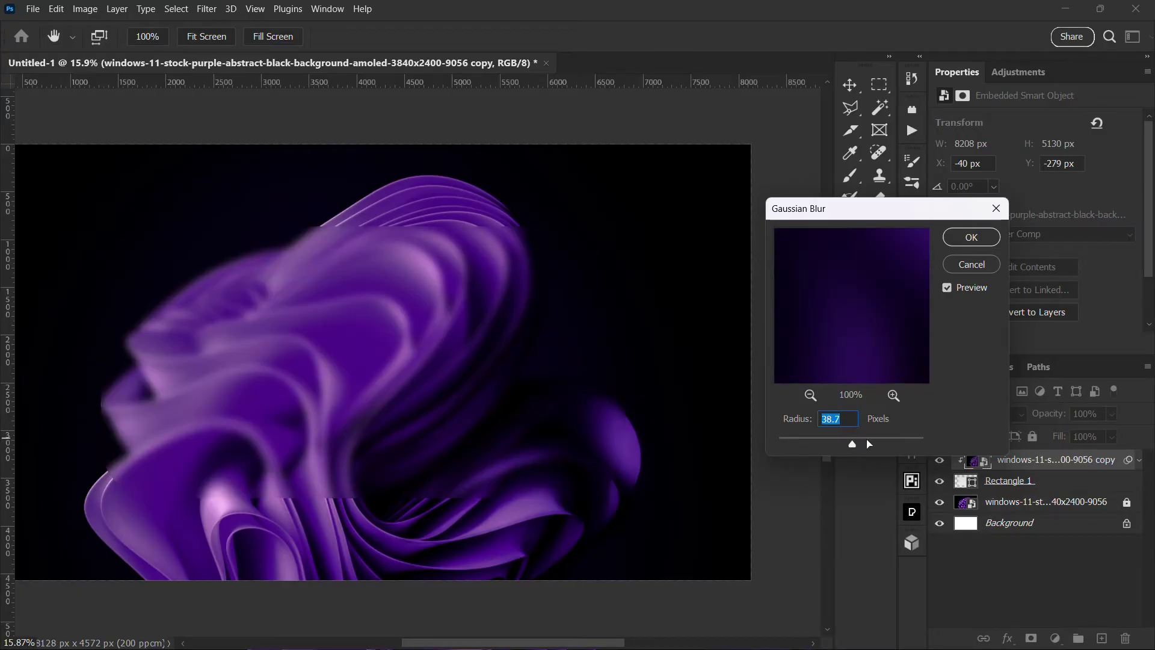
left_click(874, 444)
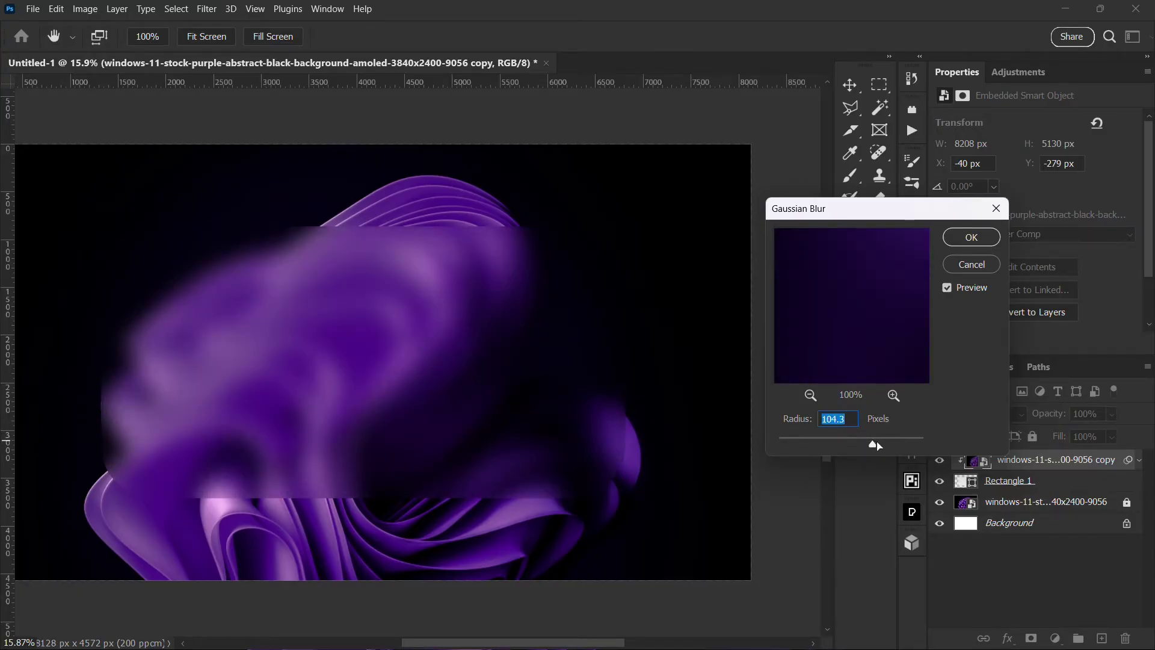
left_click_drag(872, 444, 868, 444)
left_click(971, 238)
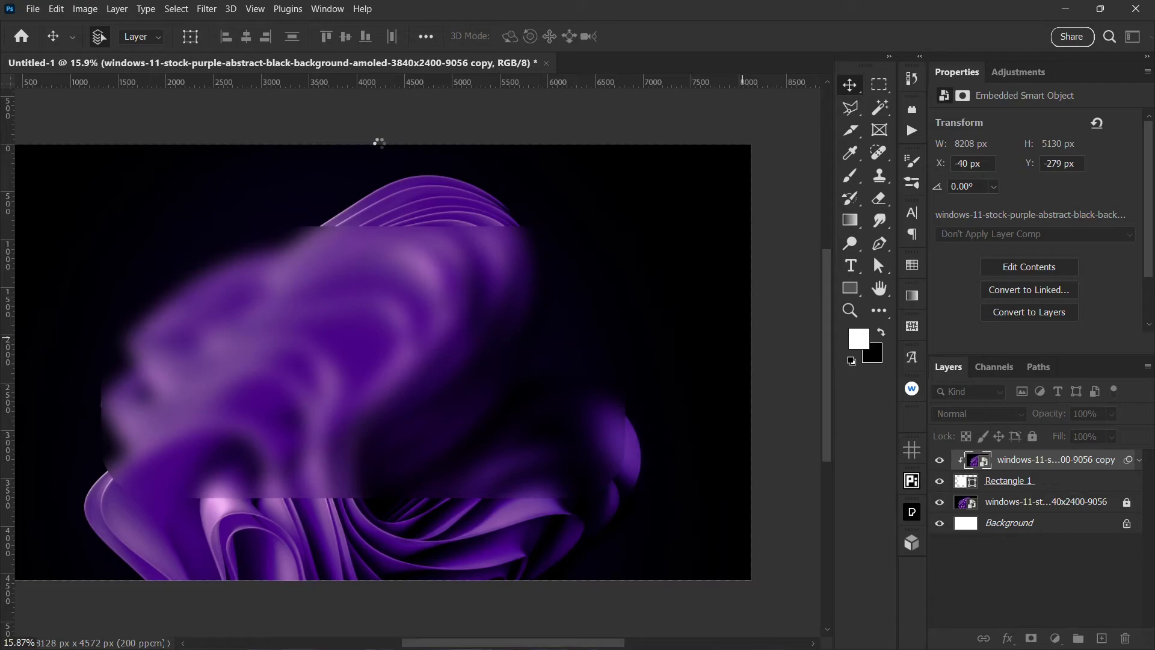
scroll(371, 264, "down", 5)
scroll(371, 262, "up", 5)
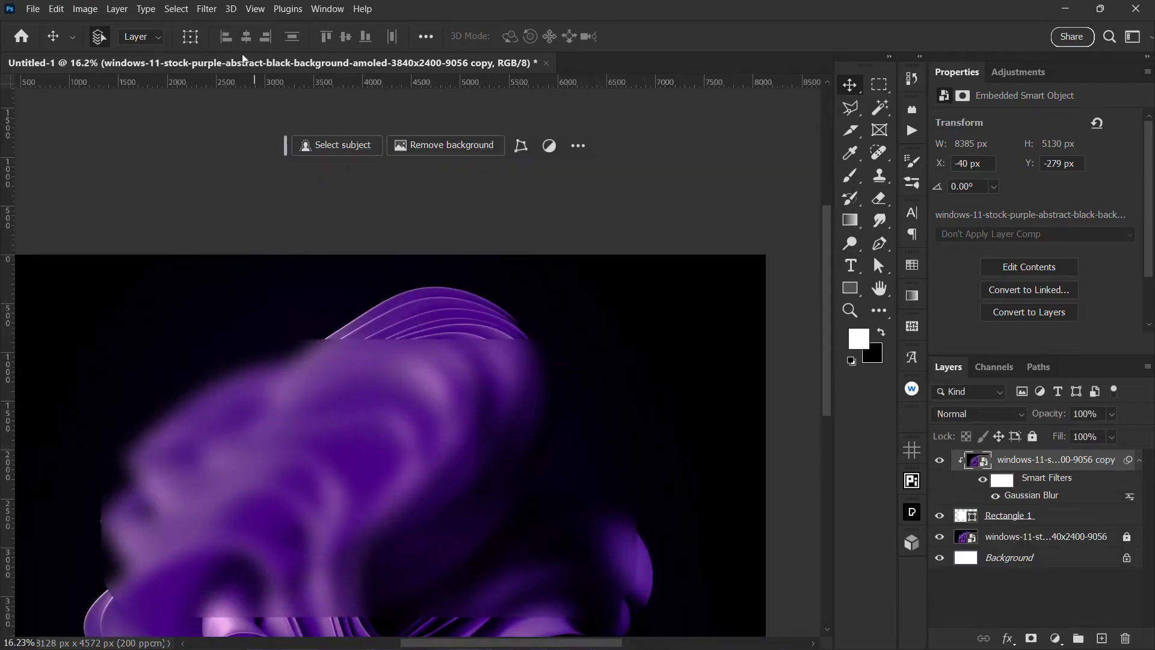
Step: Apply the Filter Gallery's Glass filter to the wallpaper copy with Frosted texture, 200% scaling, maximum distortion and increased smoothness
left_click(211, 12)
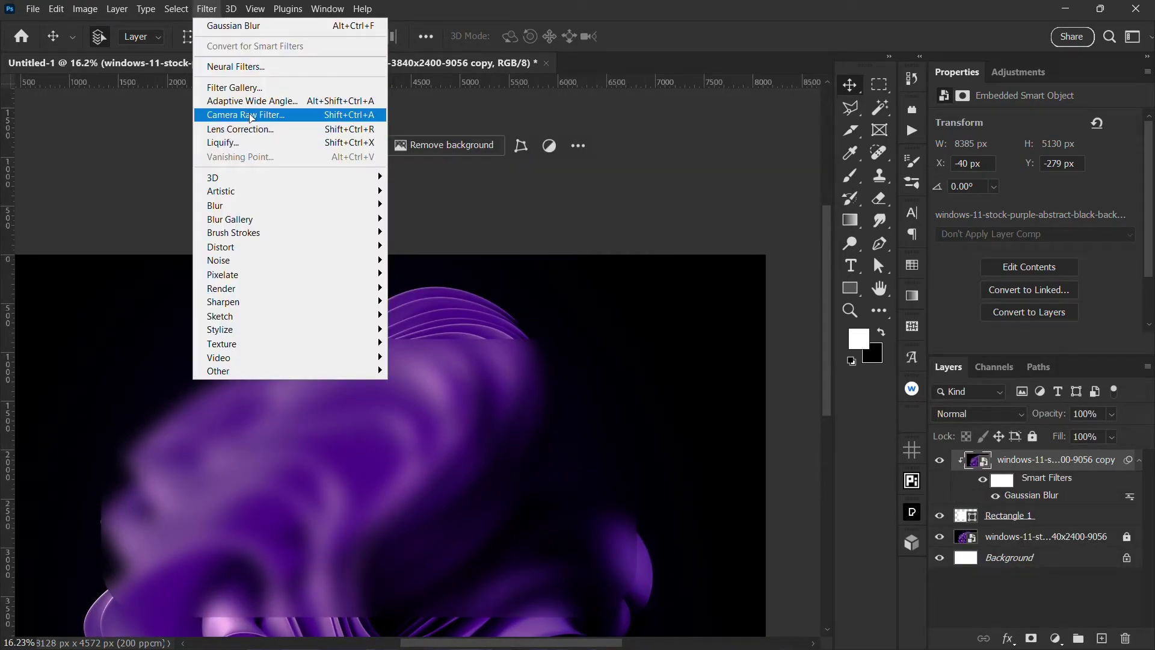
left_click(250, 88)
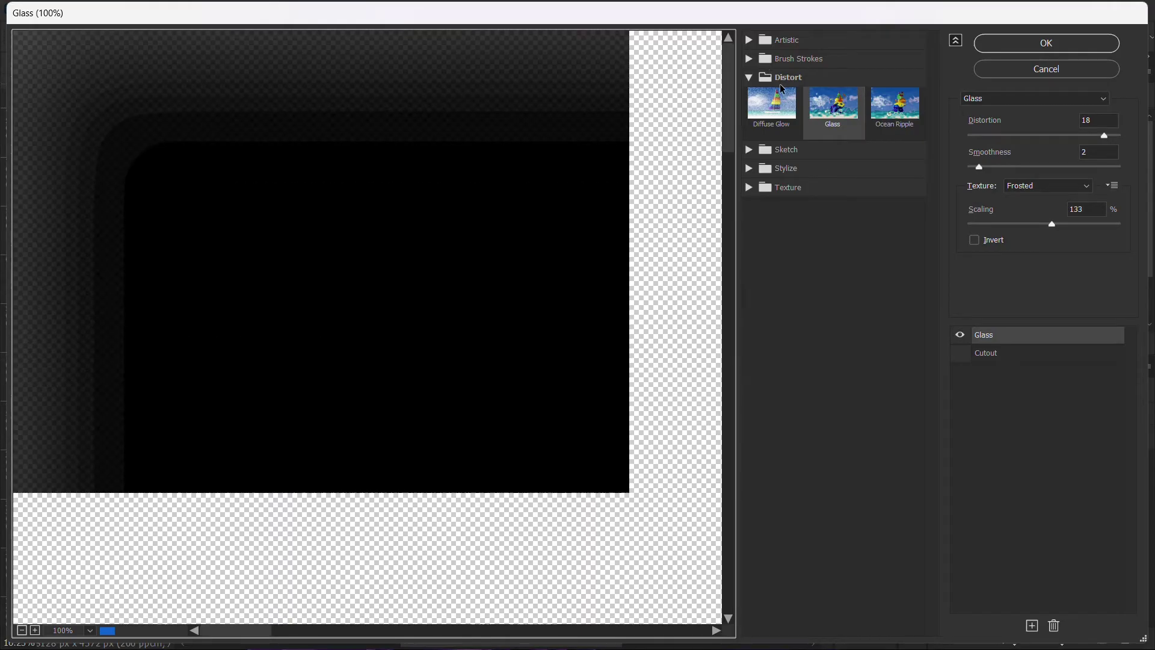
key("ctrl+0")
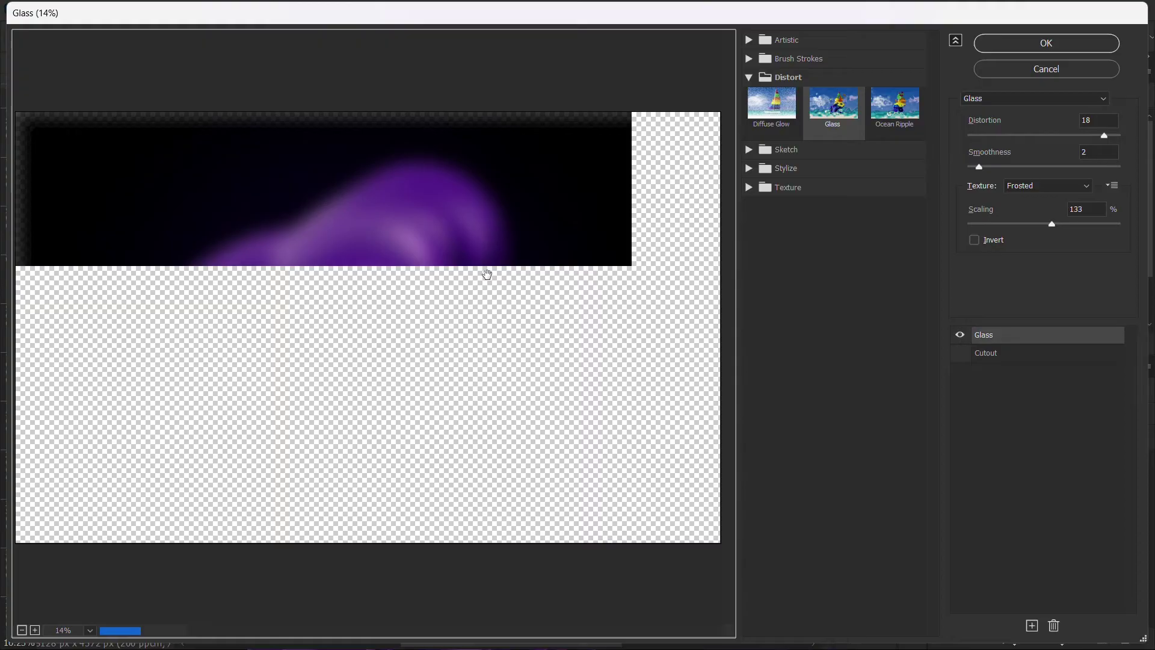
scroll(382, 277, "up", 1)
scroll(382, 277, "up", 1)
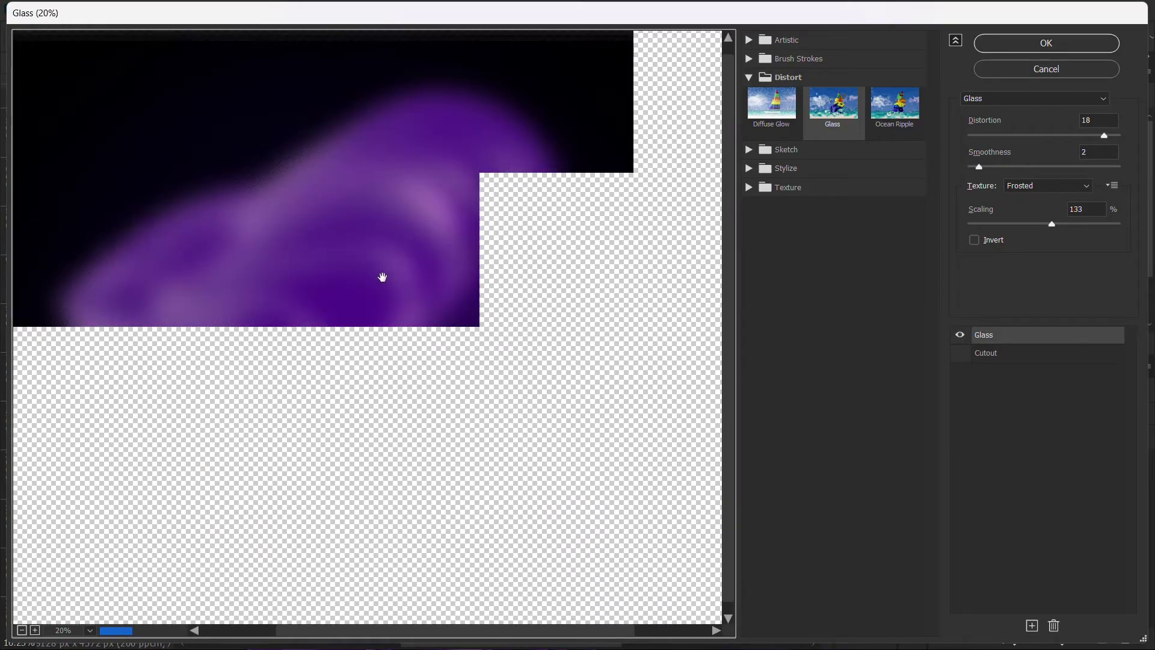
scroll(382, 276, "up", 1)
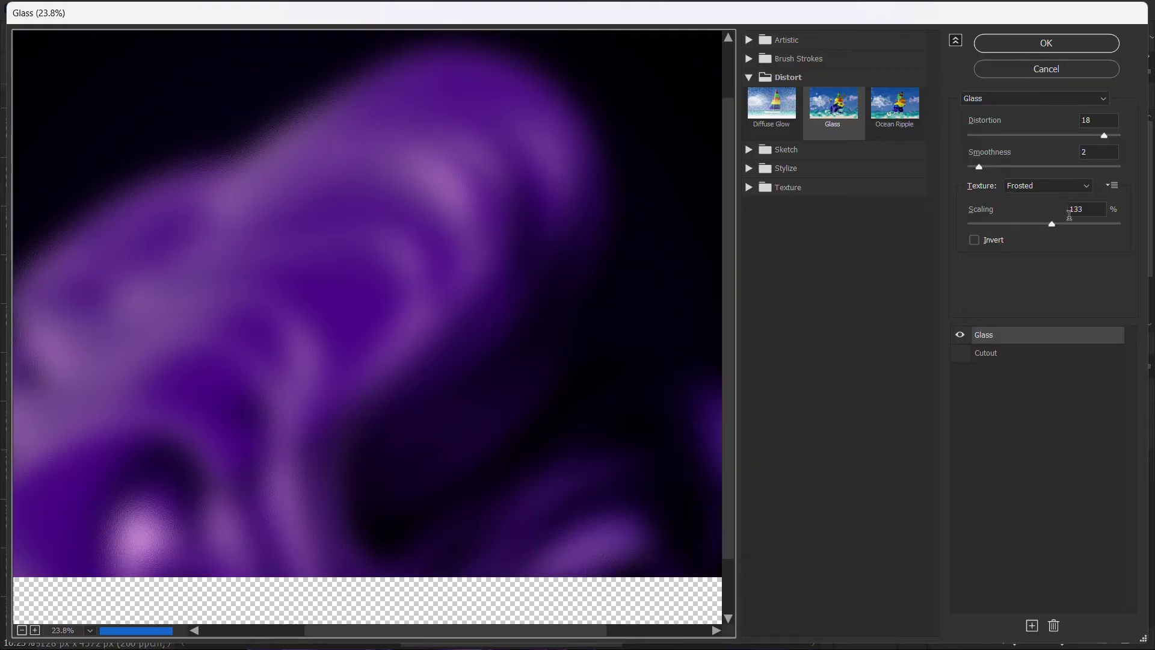
left_click_drag(1079, 227, 1138, 233)
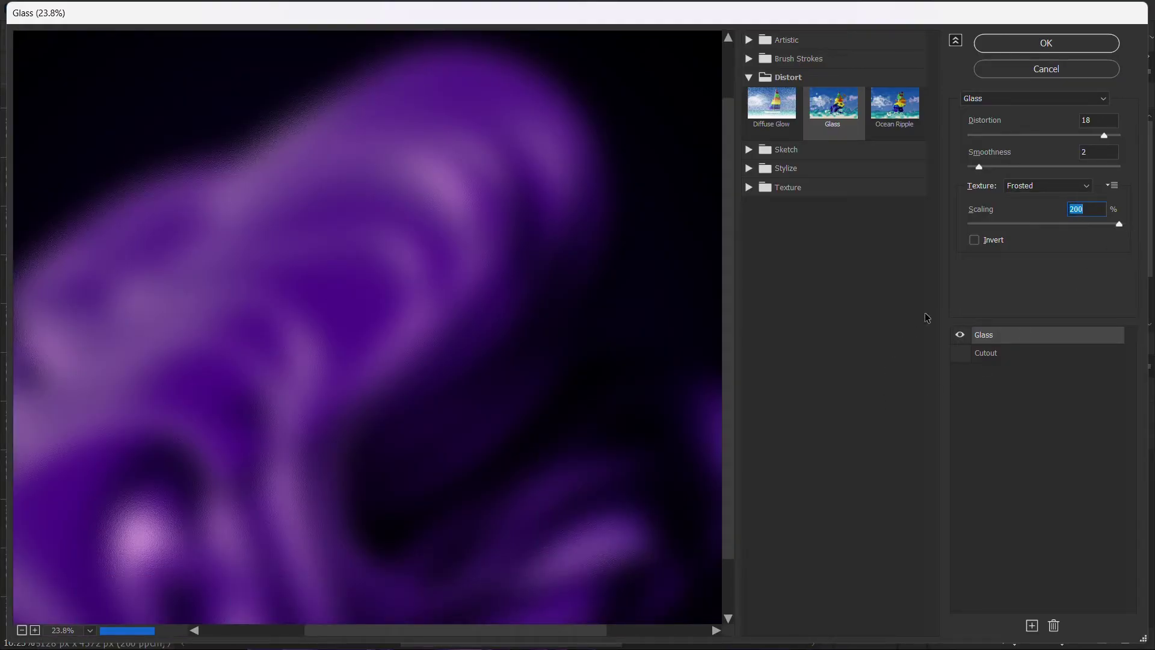
left_click_drag(1105, 135, 1154, 142)
left_click_drag(1039, 168, 1095, 168)
left_click(1056, 43)
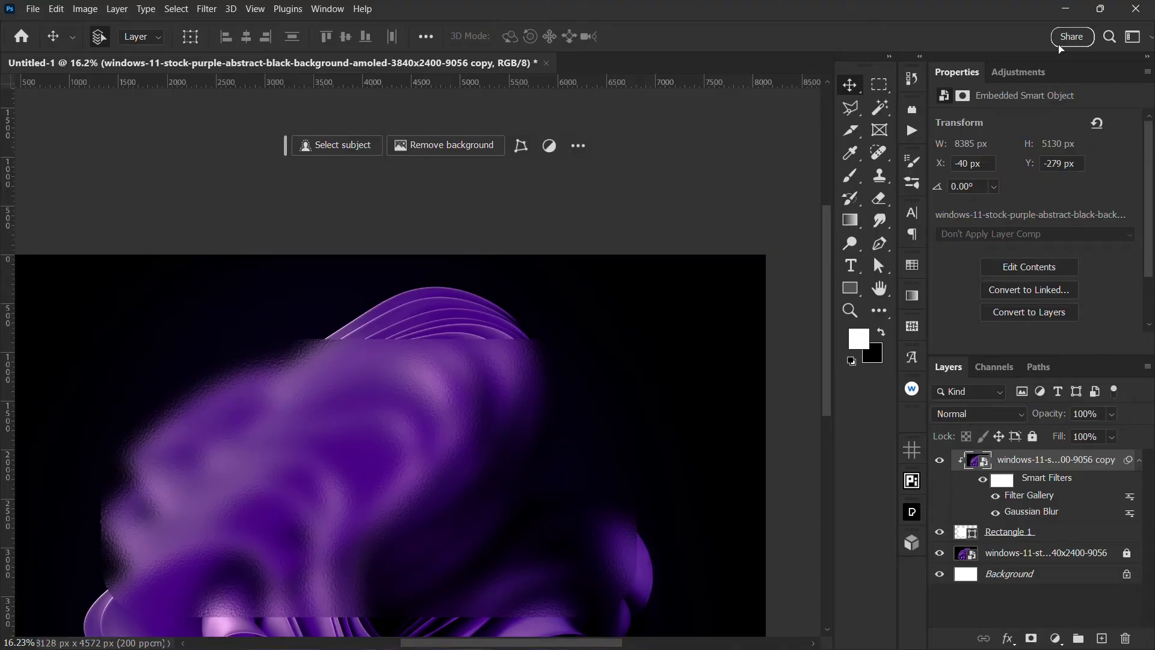
Step: Inspect the frosted texture up close and compare the look by toggling the Filter Gallery effect and the Rectangle 1 layer's visibility
left_click_drag(346, 474, 362, 419)
key("ctrl+z")
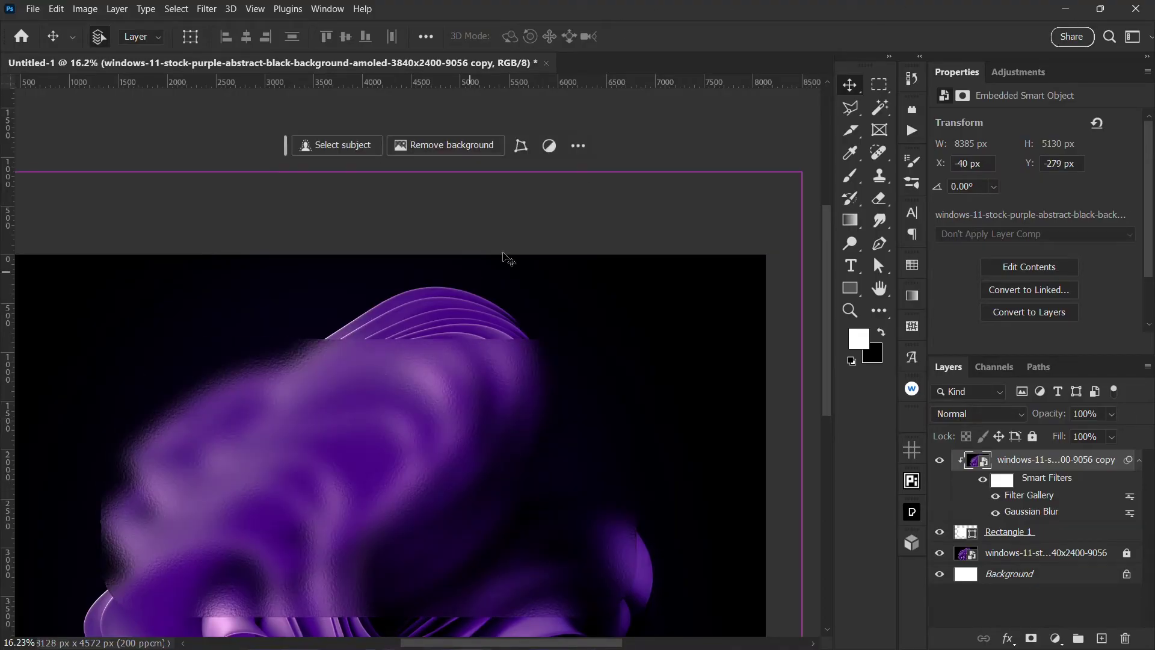
left_click(697, 152, "ctrl")
left_click_drag(485, 379, 535, 379)
left_click_drag(437, 457, 498, 310)
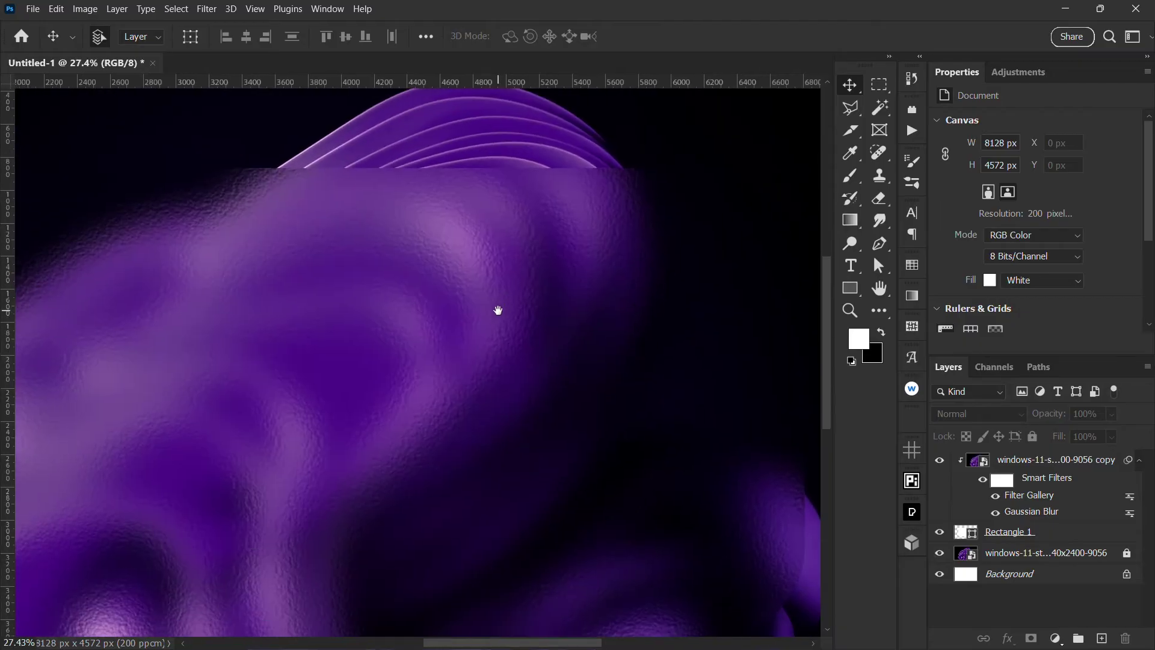
left_click(995, 497)
scroll(343, 304, "down", 7)
left_click_drag(355, 344, 495, 444)
left_click(947, 539)
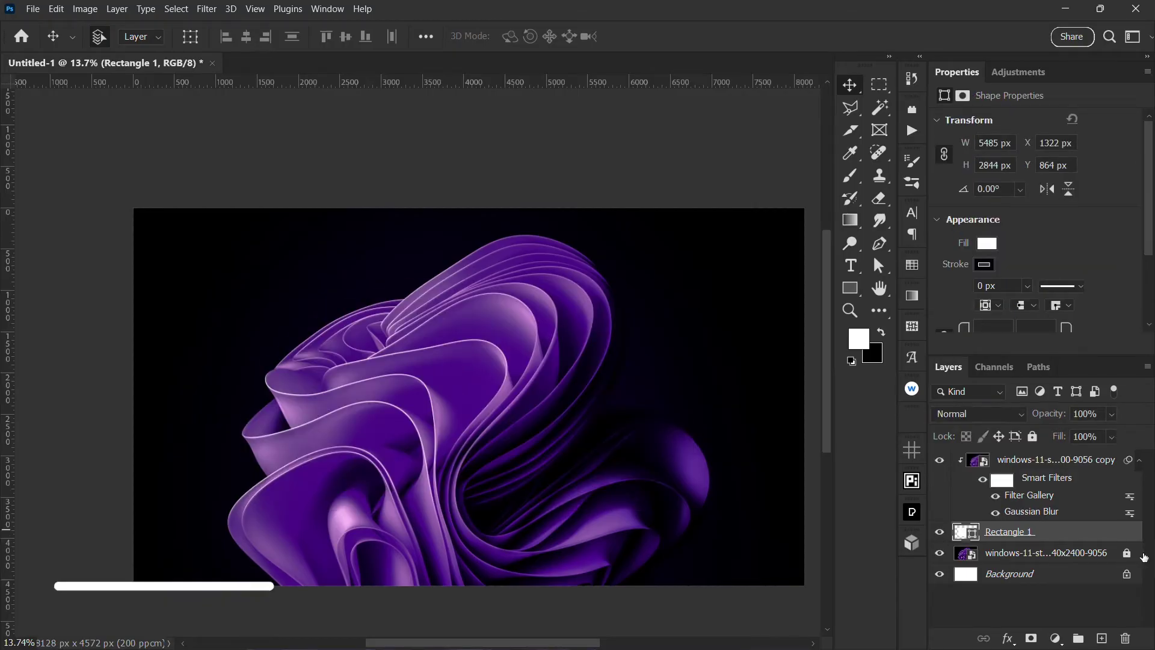
Step: Add a white (ffffff) Inner Glow with a size of 250 px to the Rectangle 1 layer
double_click(1111, 536)
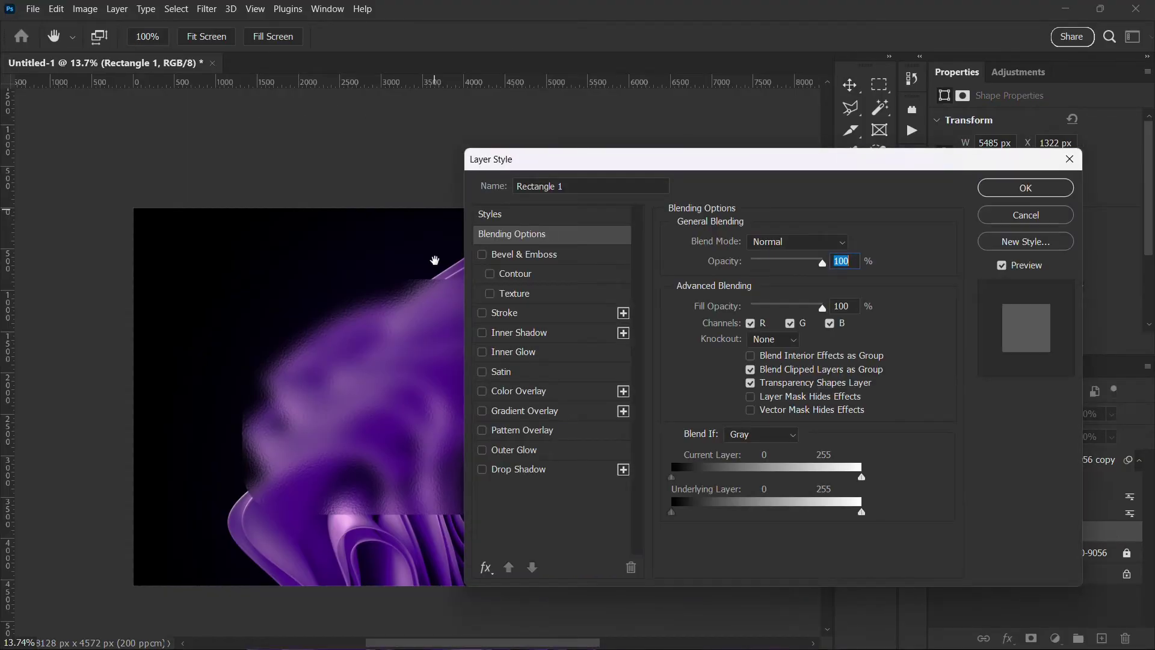
left_click_drag(604, 168, 727, 107)
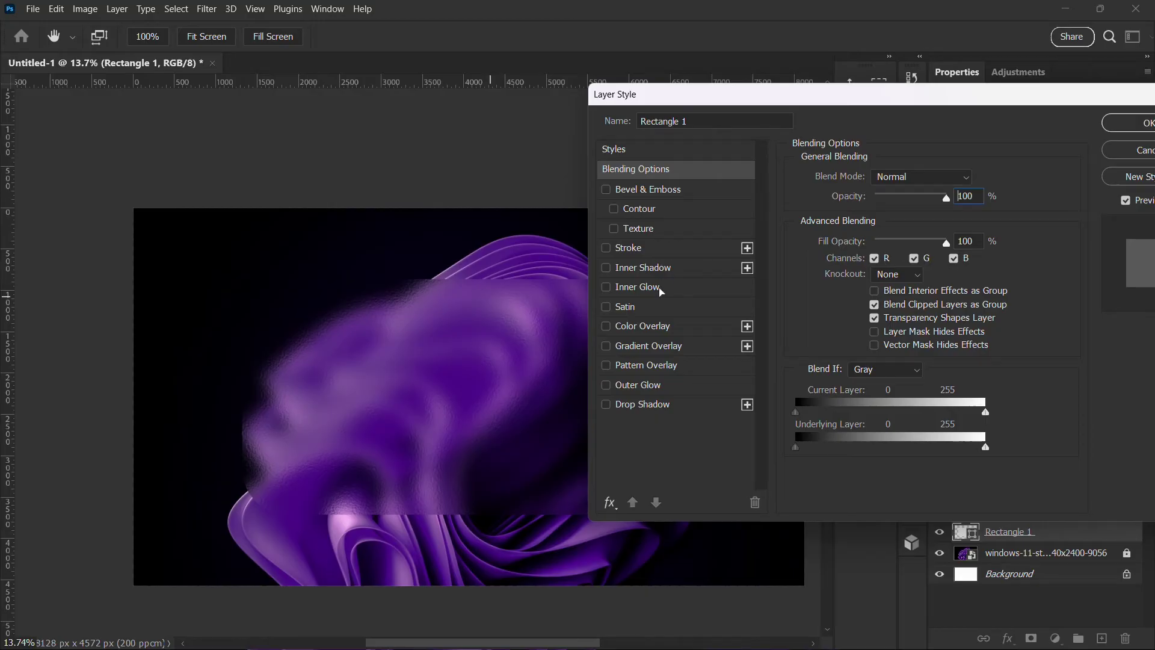
left_click(660, 291)
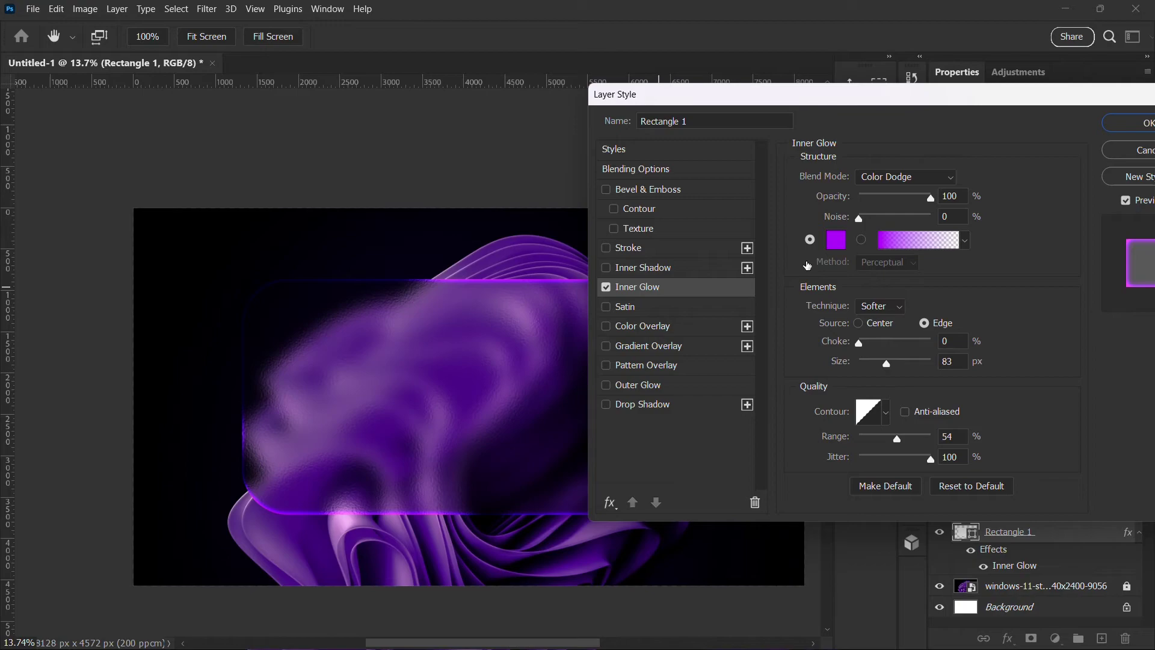
left_click(836, 240)
type("ffffff")
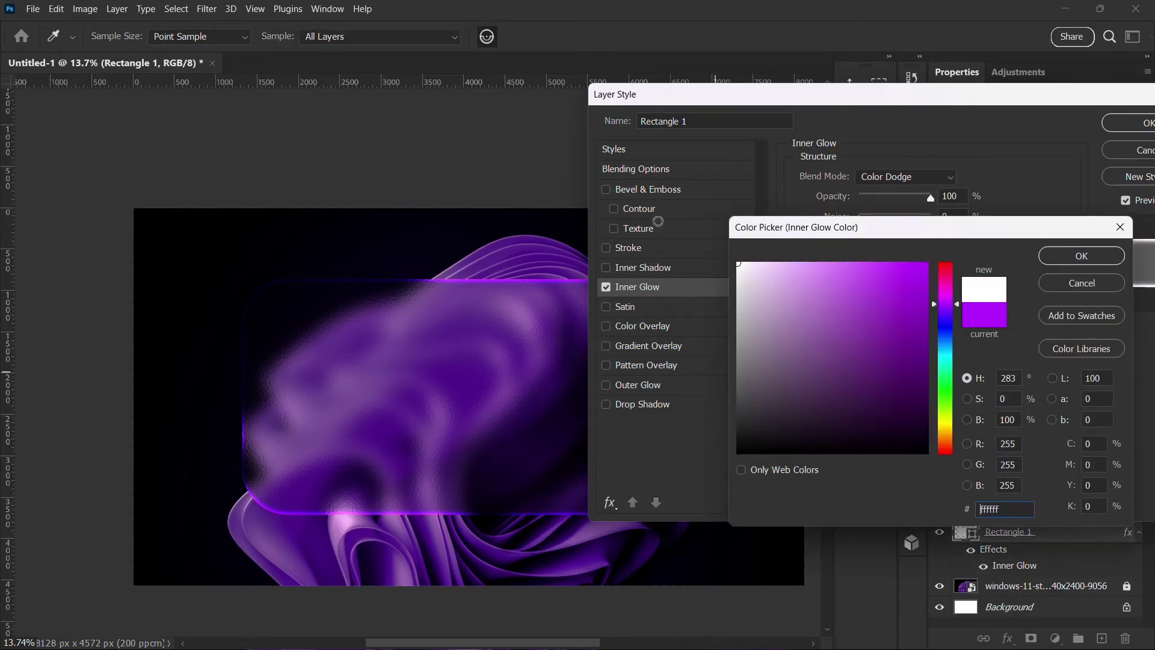
left_click(1073, 257)
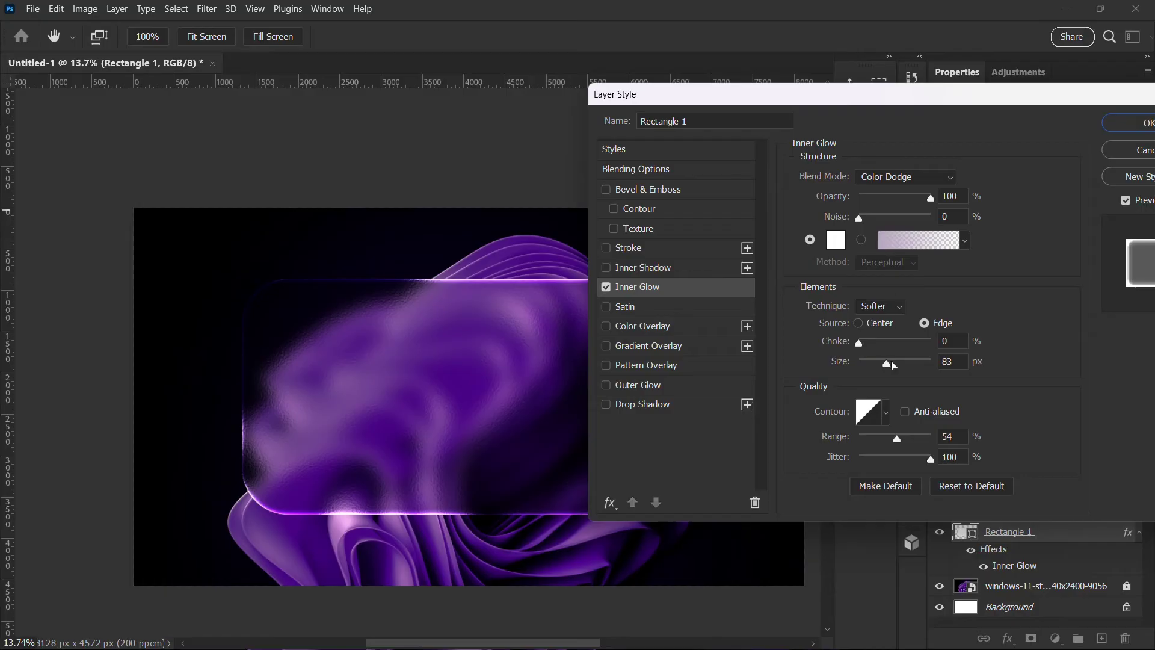
left_click_drag(892, 365, 942, 369)
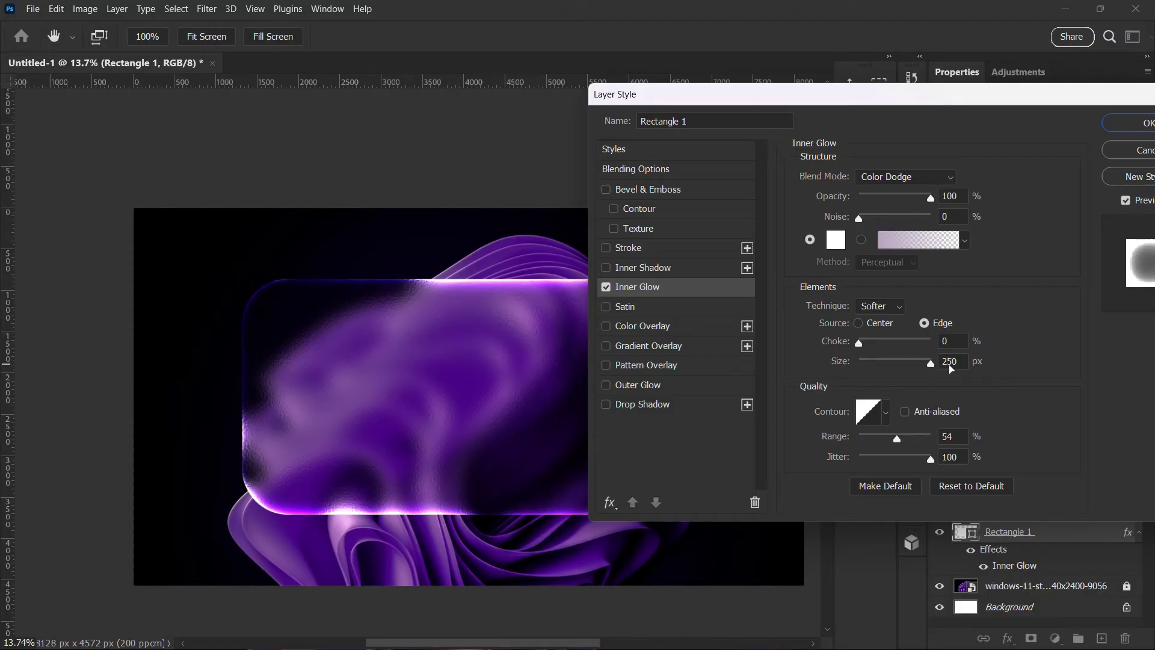
left_click(951, 364)
Step: Enable a Stroke and an Inner Shadow on Rectangle 1, giving the shadow 100% opacity and a white (ffffff) colour
left_click(607, 249)
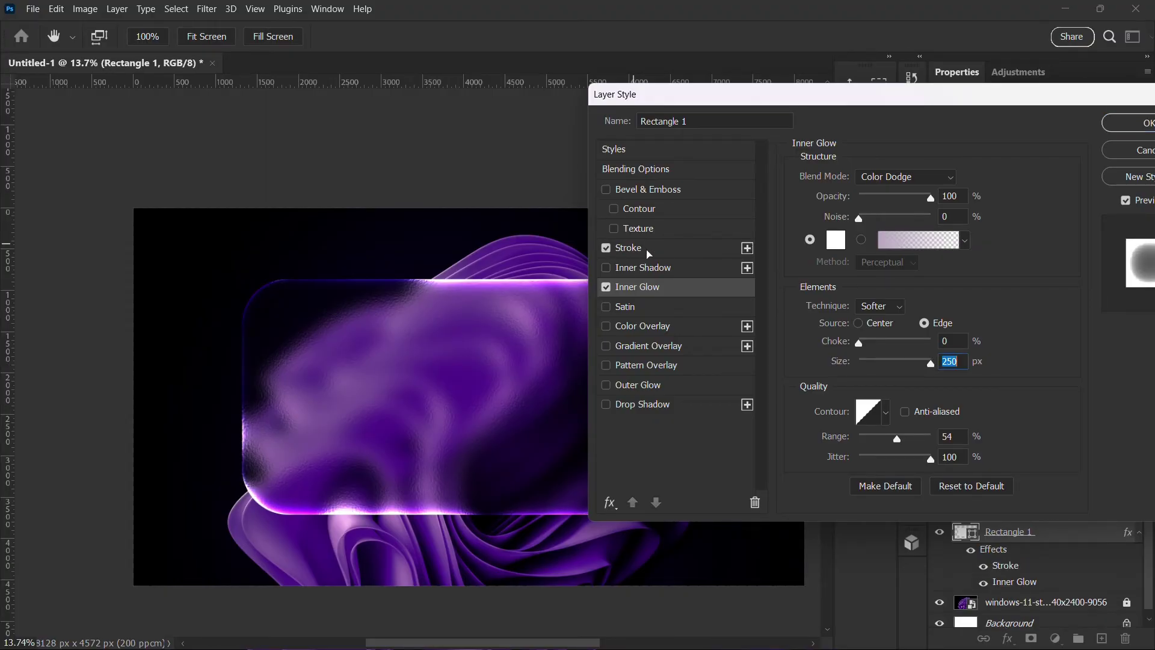
left_click(658, 252)
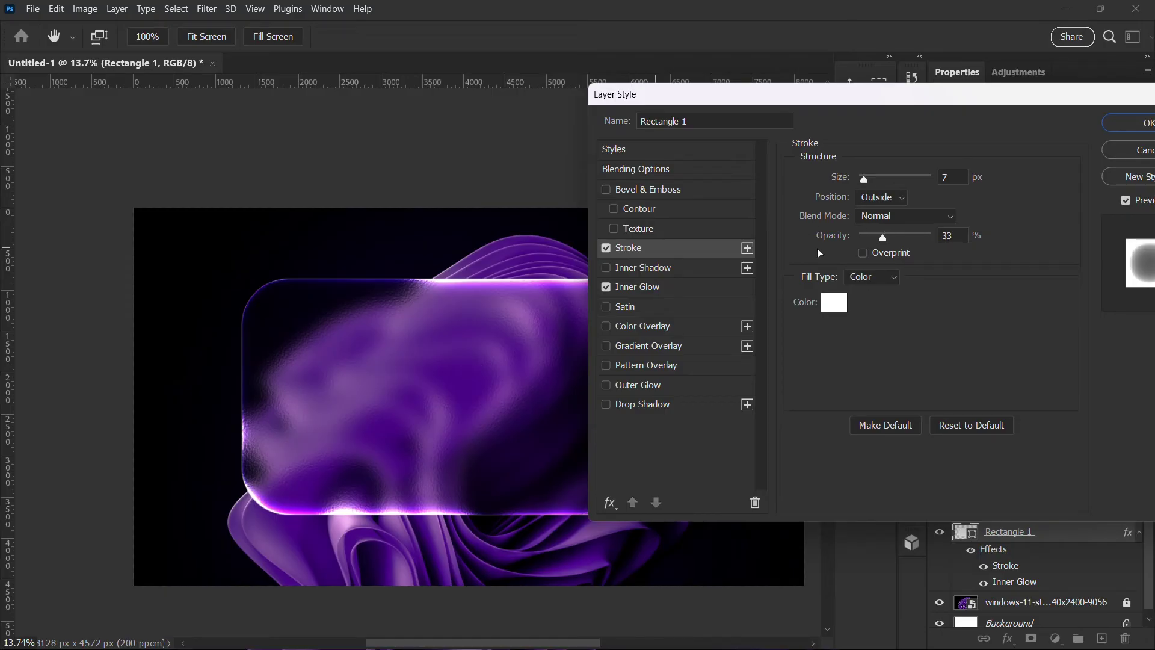
left_click(677, 272)
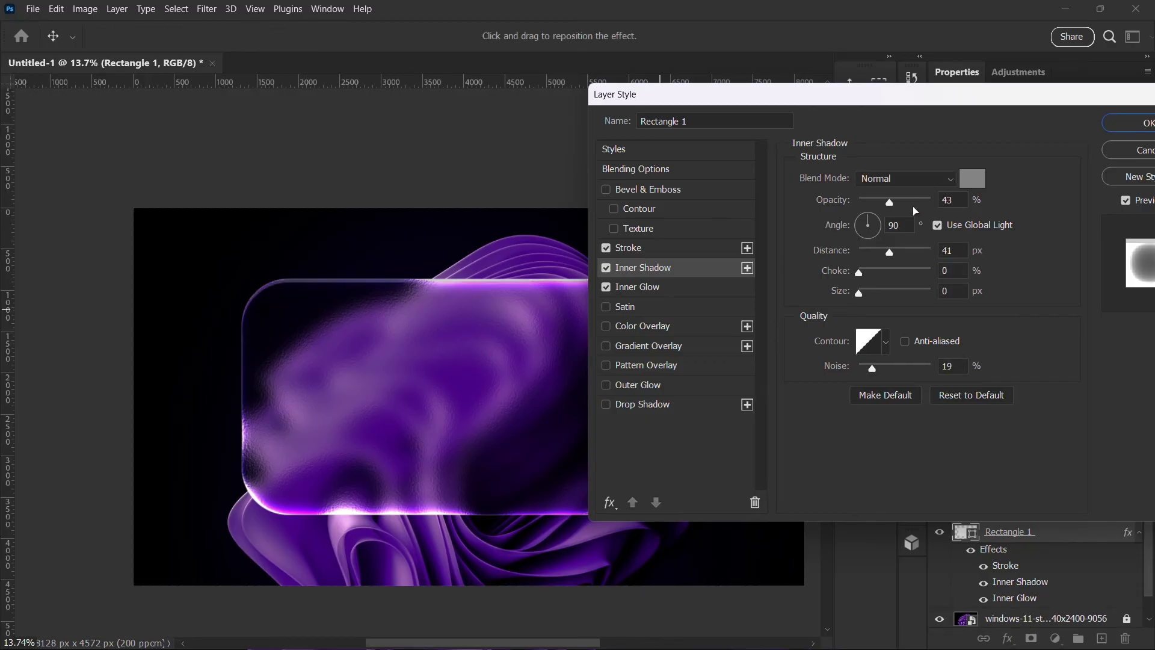
left_click_drag(919, 202, 940, 201)
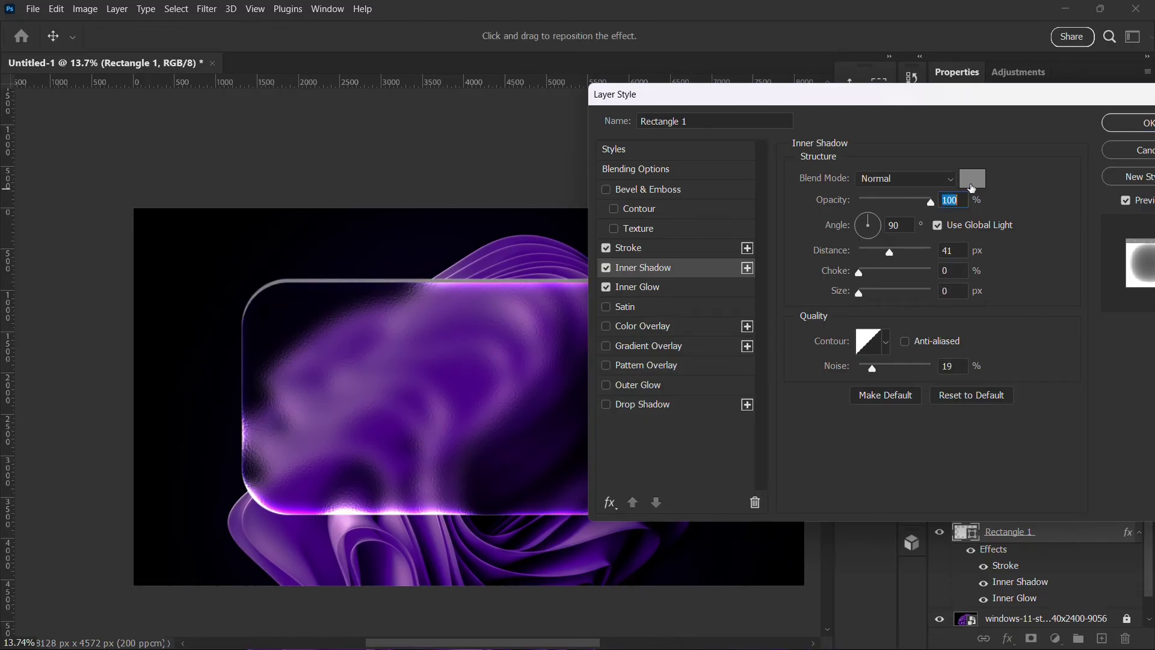
left_click(971, 185)
left_click_drag(777, 280, 732, 256)
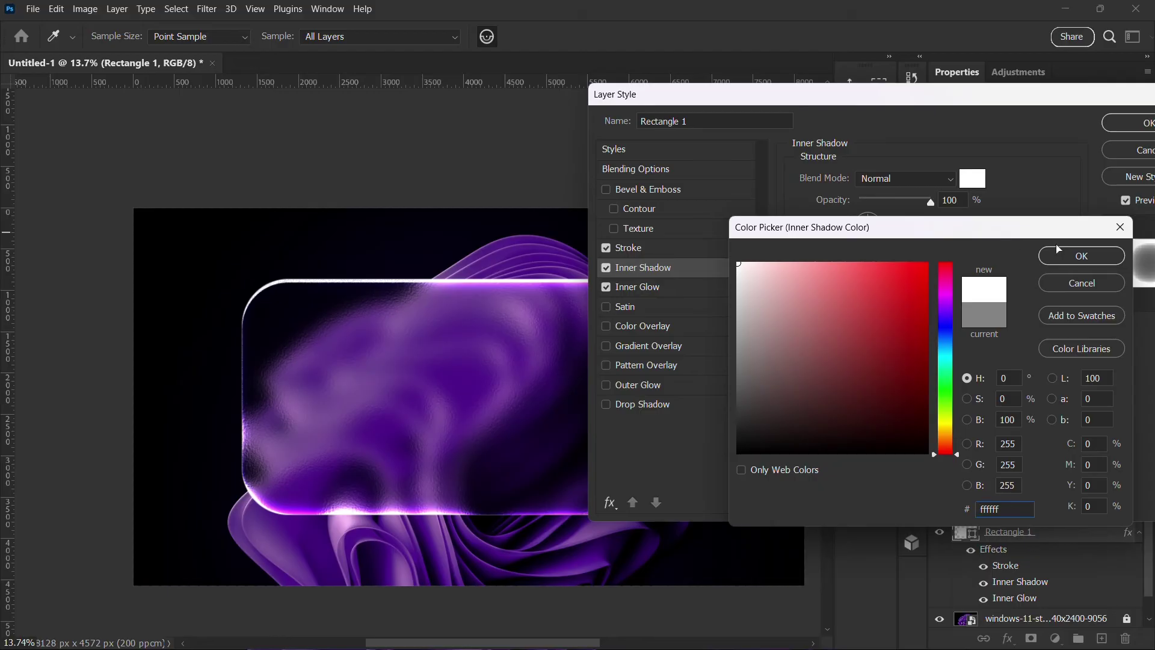
left_click(1072, 257)
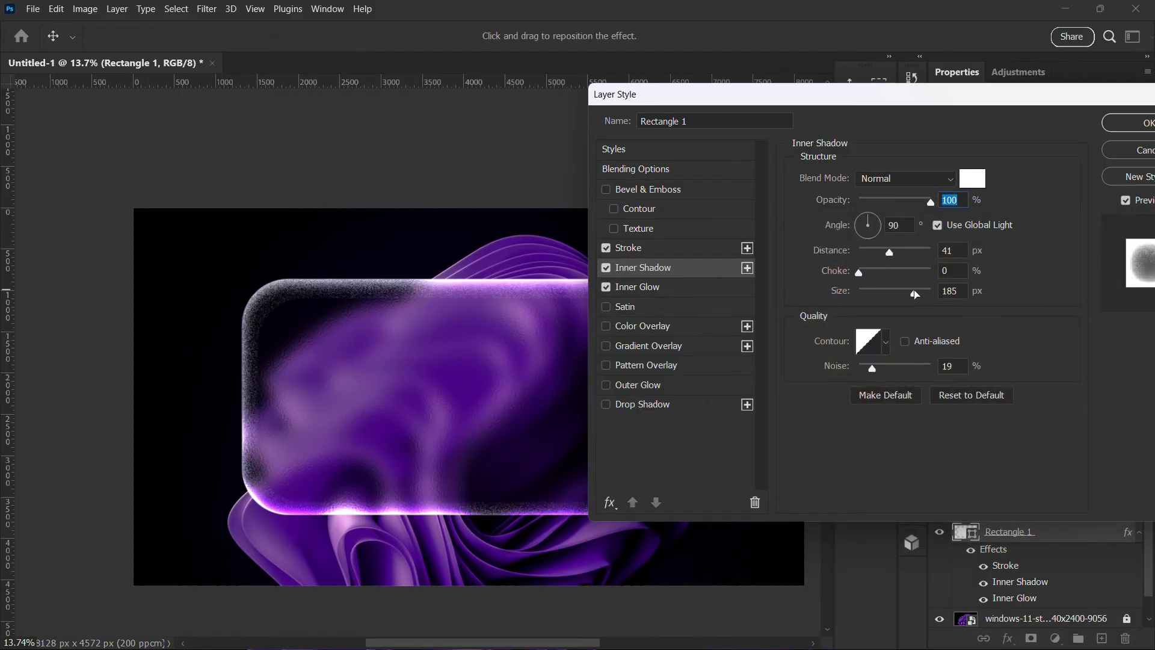
Step: Set the inner shadow's noise to 7%, its blend mode to Overlay and its size to 250 px
left_click_drag(915, 294, 893, 293)
mouse_move(860, 368)
left_mouse_down()
mouse_move(820, 375)
mouse_move(864, 369)
left_mouse_up()
left_click(931, 180)
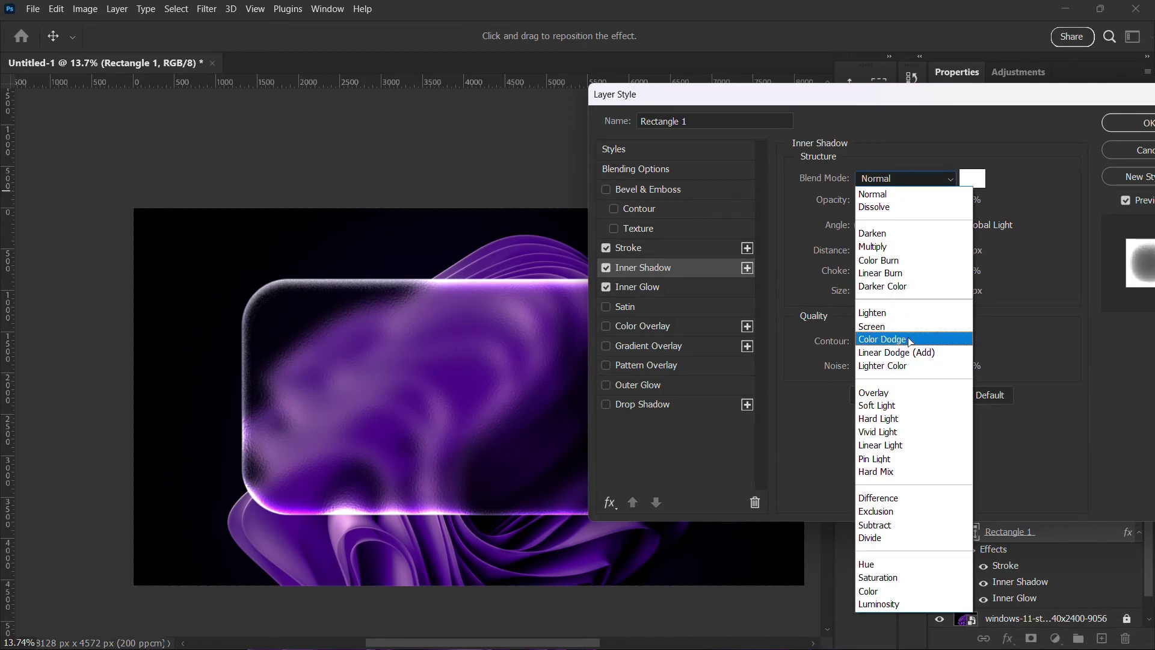
left_click(902, 402)
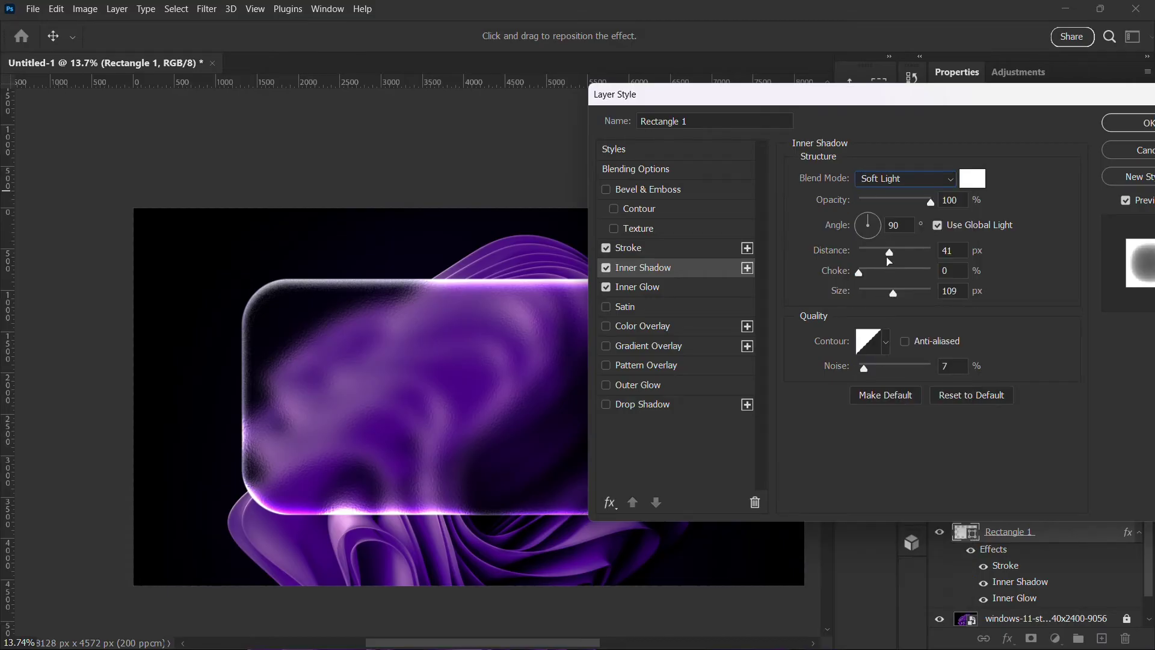
left_click(910, 178)
left_click(899, 392)
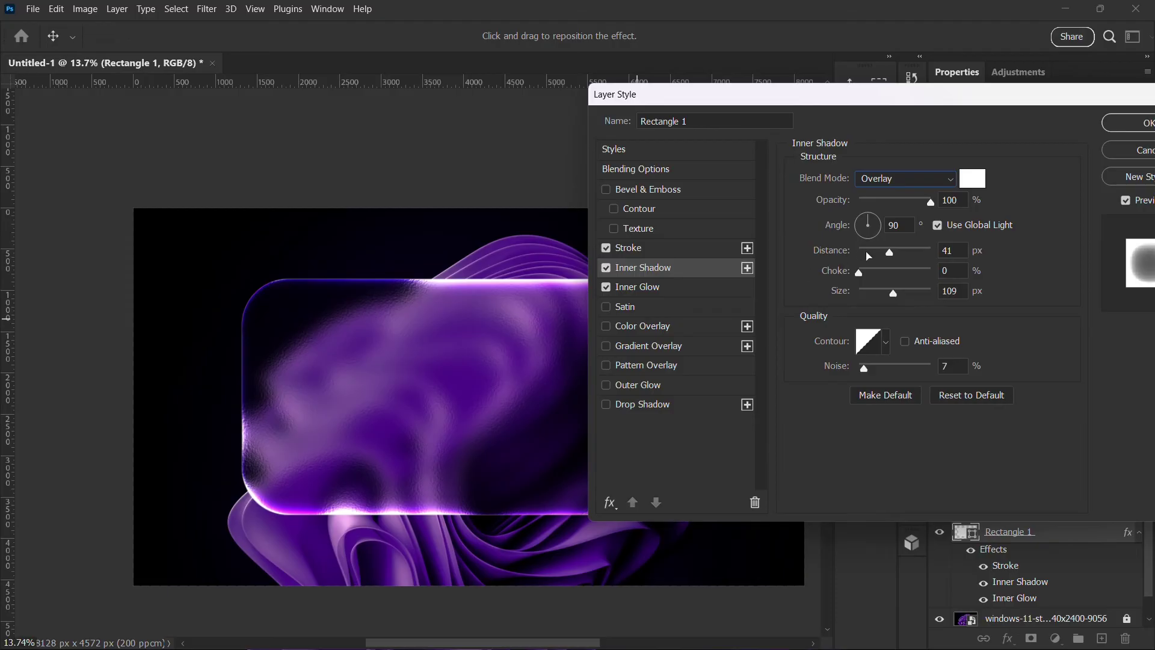
left_click_drag(904, 296, 946, 295)
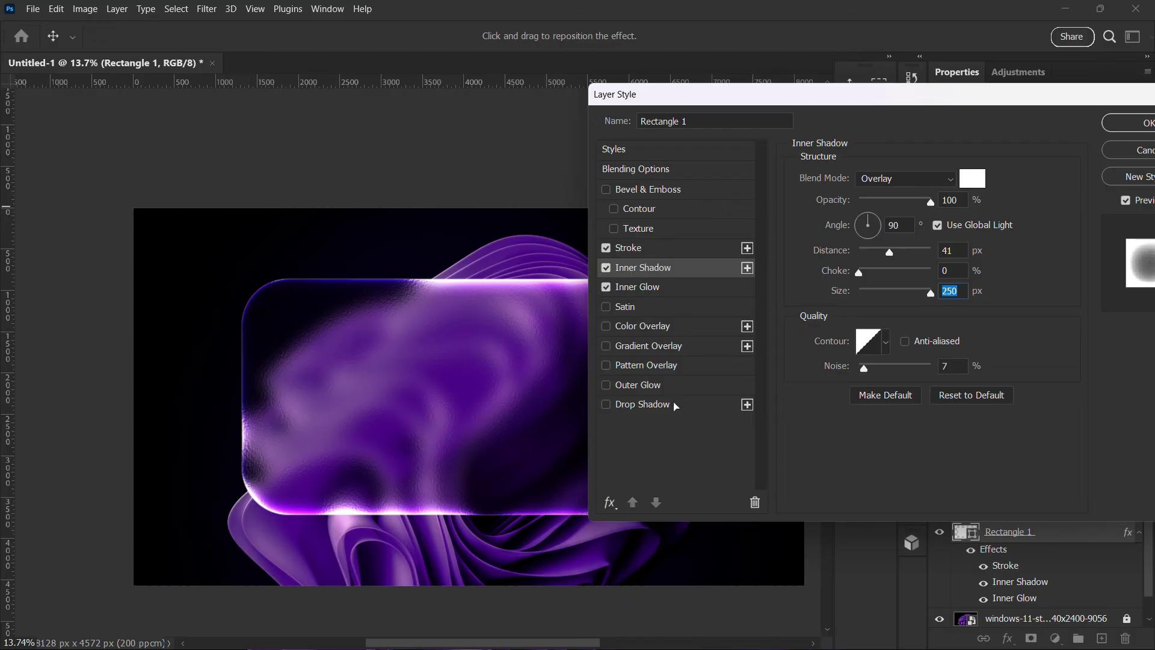
Step: Add a Drop Shadow to the rectangle with 73% opacity and 6% noise, and apply the layer styles
left_click(643, 405)
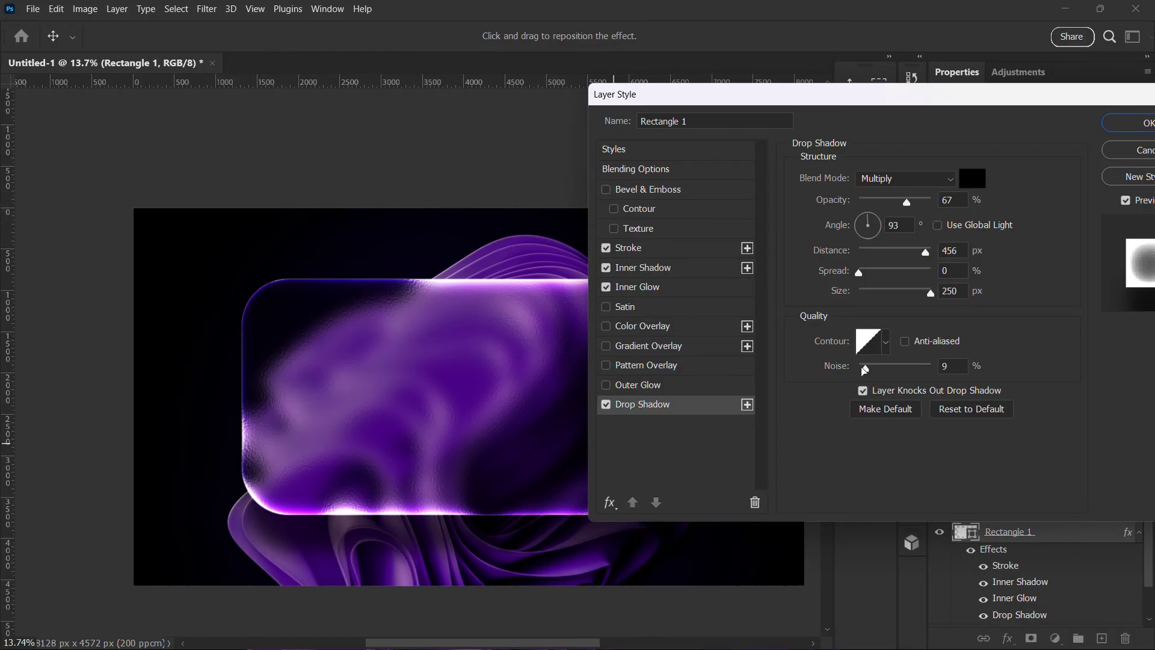
left_click_drag(864, 368, 864, 365)
left_click(912, 204)
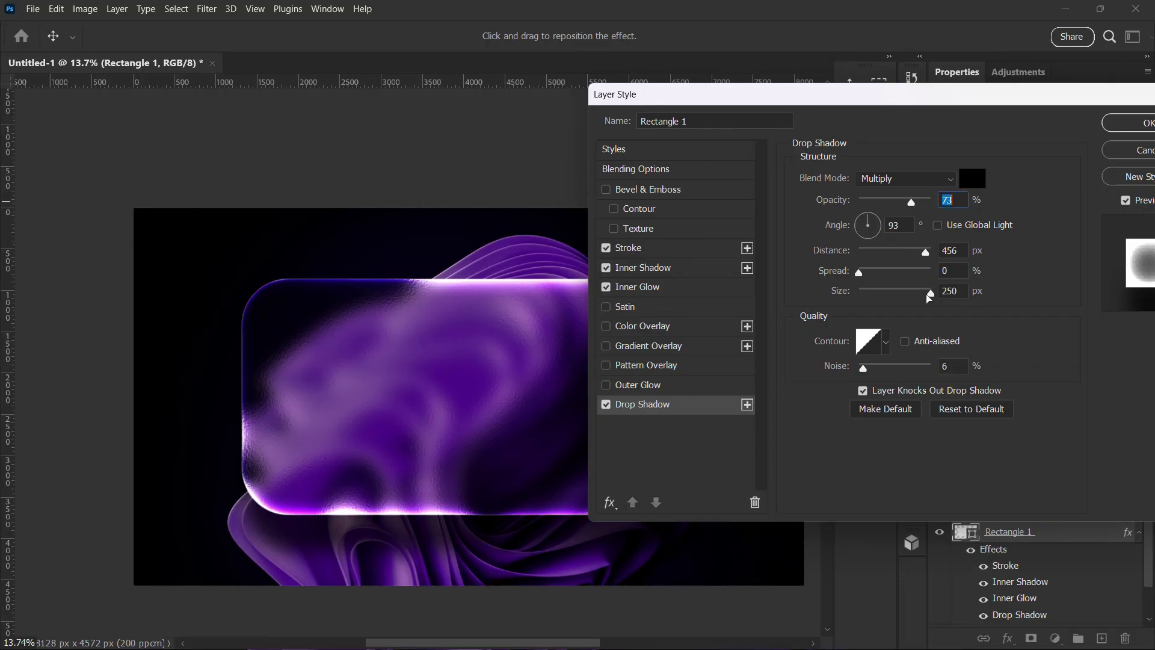
left_click(1106, 123)
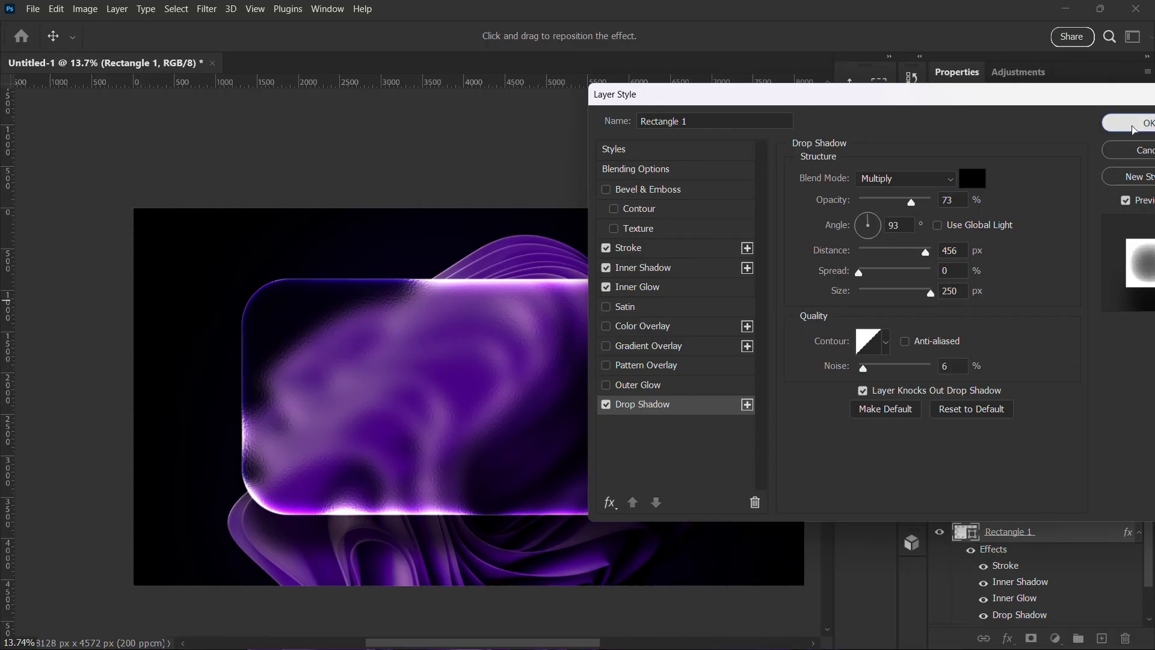
Step: Lock the clipped wallpaper copy layer
scroll(333, 440, "down", 5)
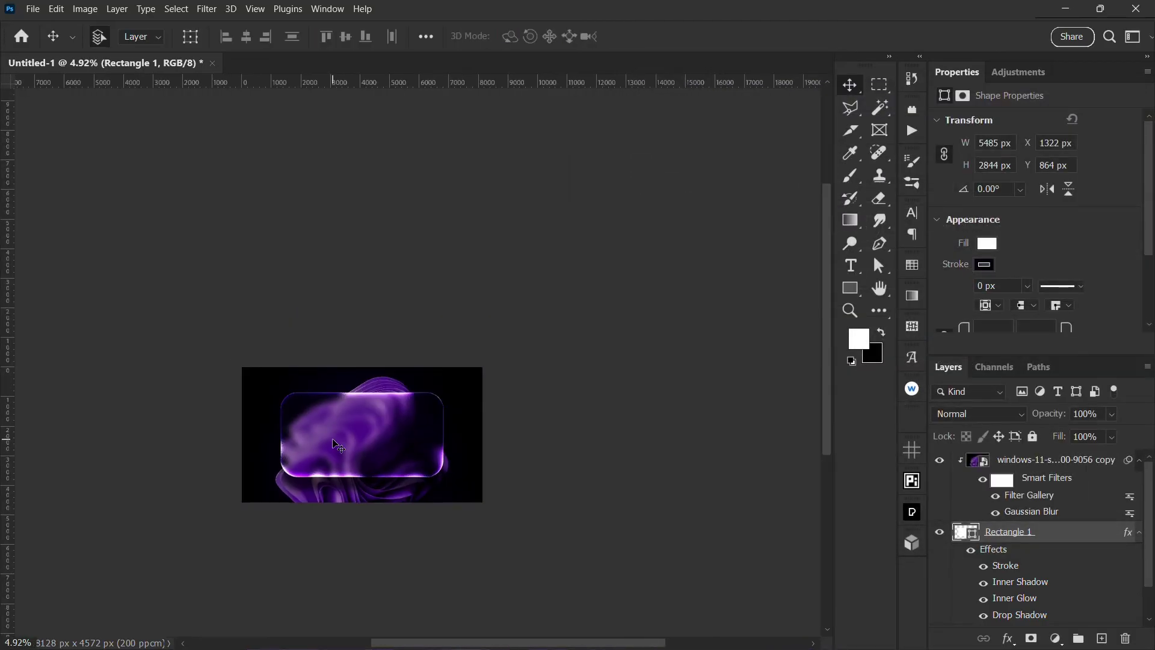
scroll(334, 439, "up", 3)
scroll(336, 452, "up", 1)
left_click_drag(360, 452, 391, 423)
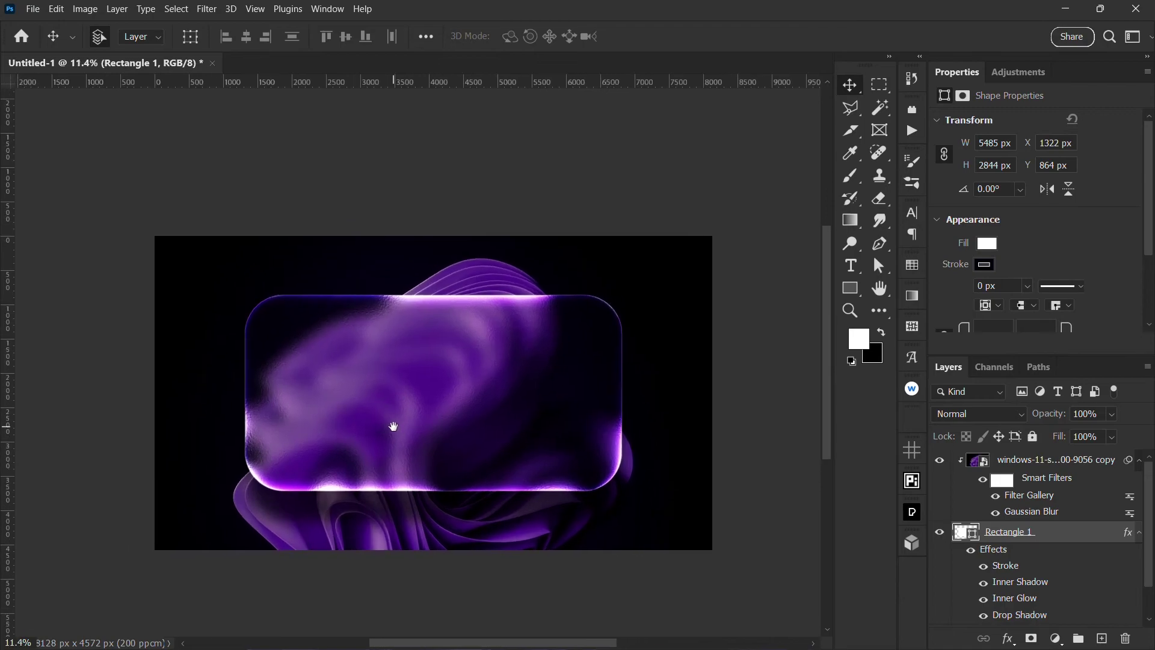
left_click(1021, 461)
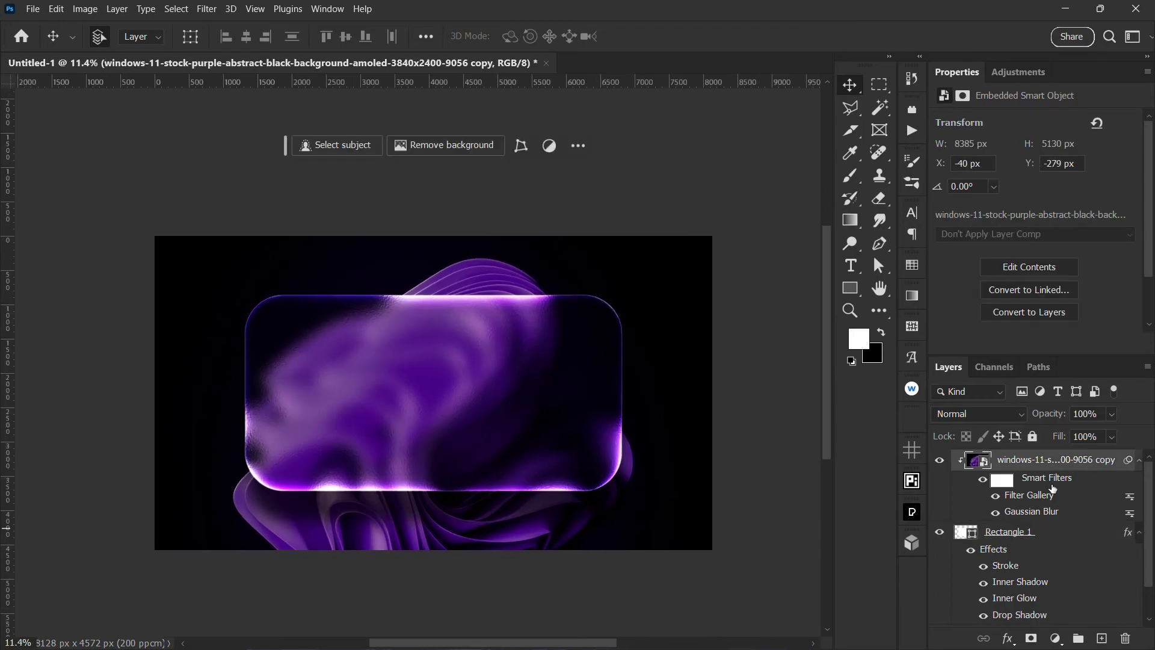
left_click(1032, 436)
Step: Move the glass rectangle across the wallpaper as a test, and realign it to the centre of the canvas
left_click_drag(463, 378, 484, 419)
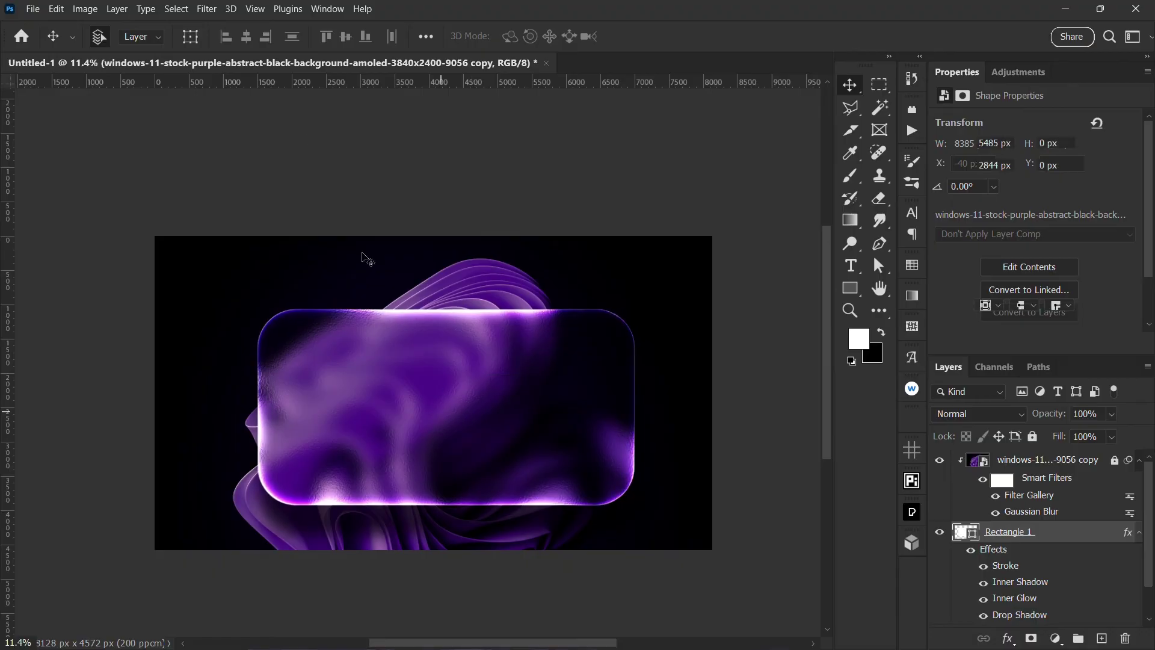
key("ctrl+a")
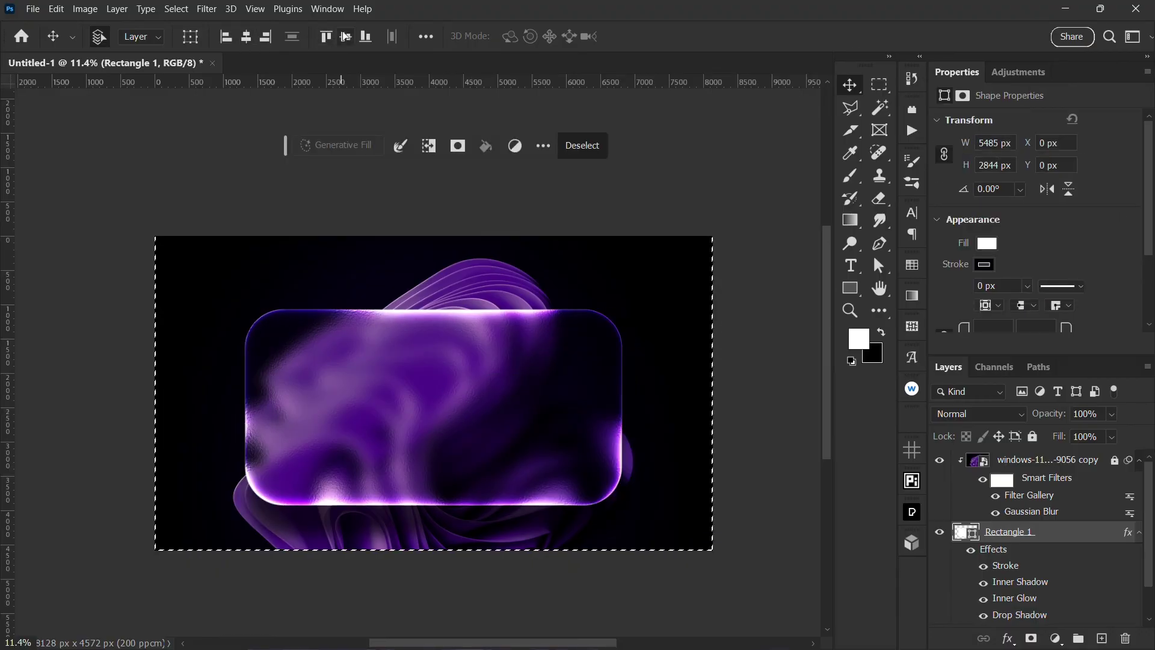
left_click(345, 37)
key("ctrl+d")
key("ctrl+d")
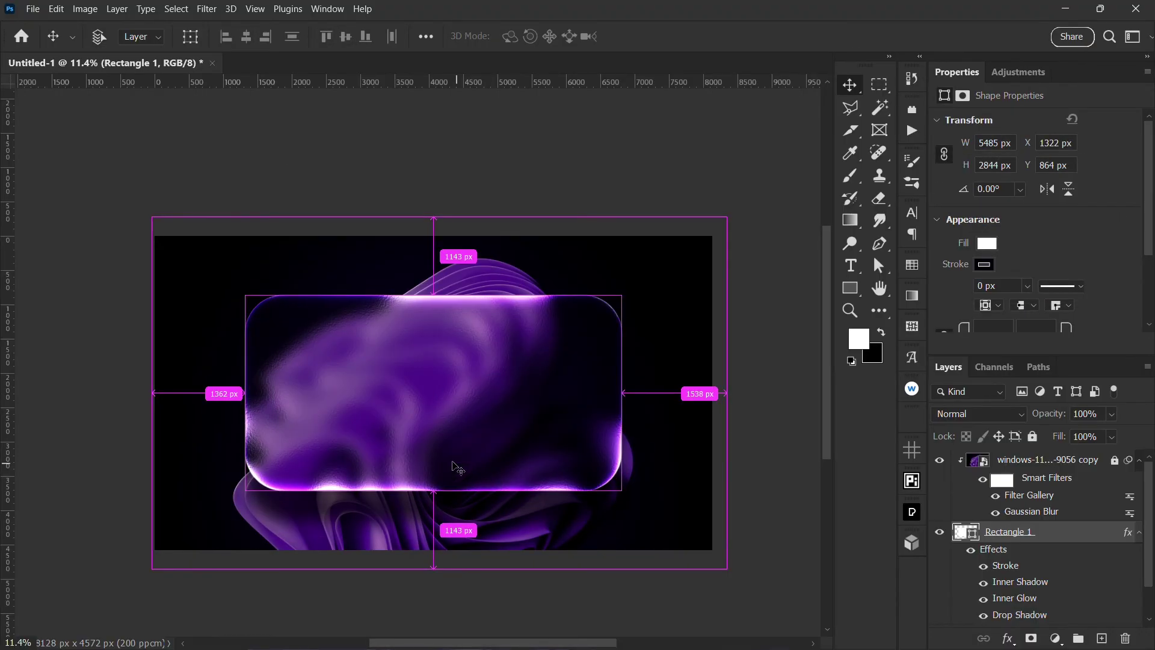
Step: Deselect the rectangle and add a text layer reading GLASS MORPHISM over the left part of the glass panel
scroll(515, 330, "up", 1)
left_click(572, 195)
scroll(538, 432, "up", 1)
scroll(538, 432, "down", 1)
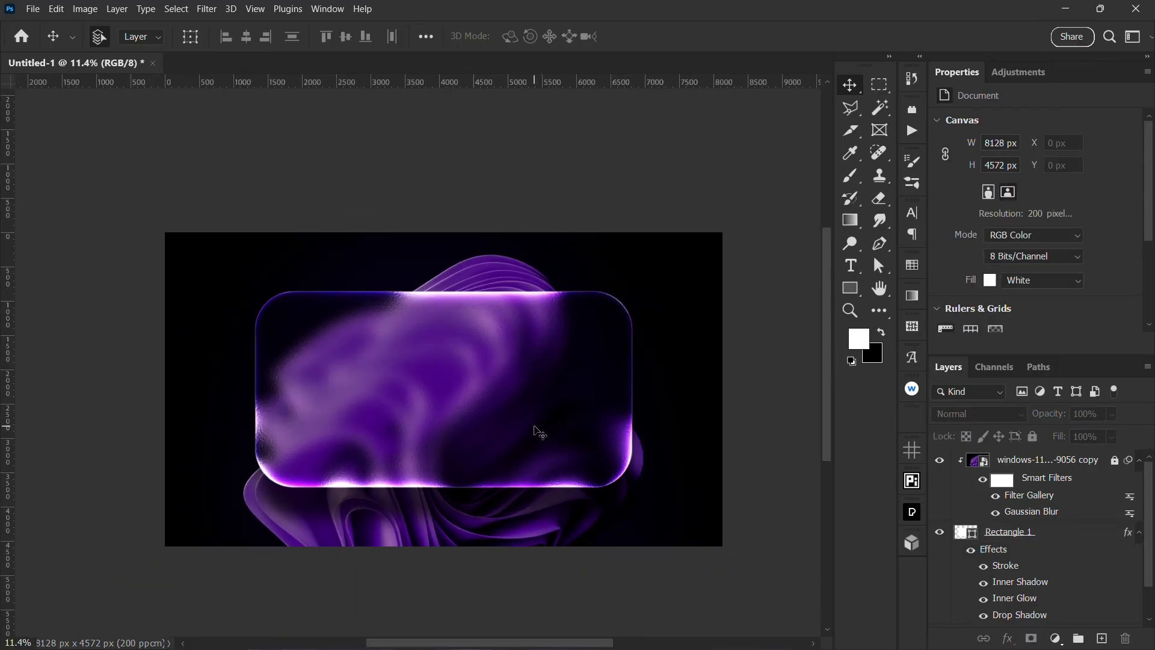
scroll(540, 432, "up", 1)
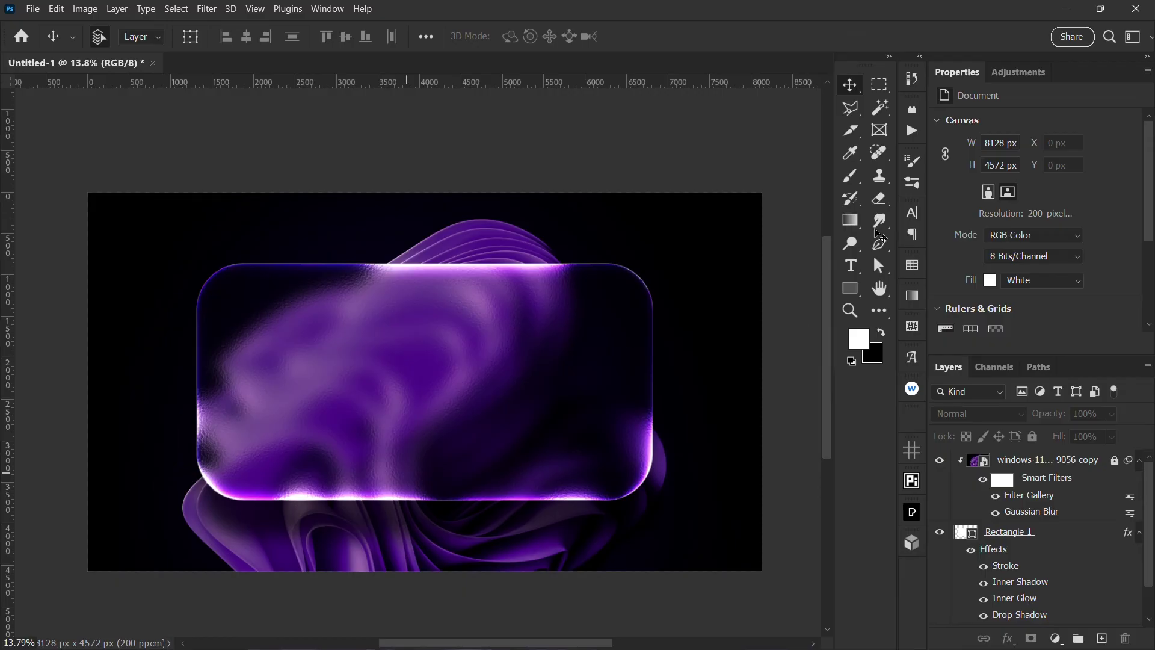
key("t")
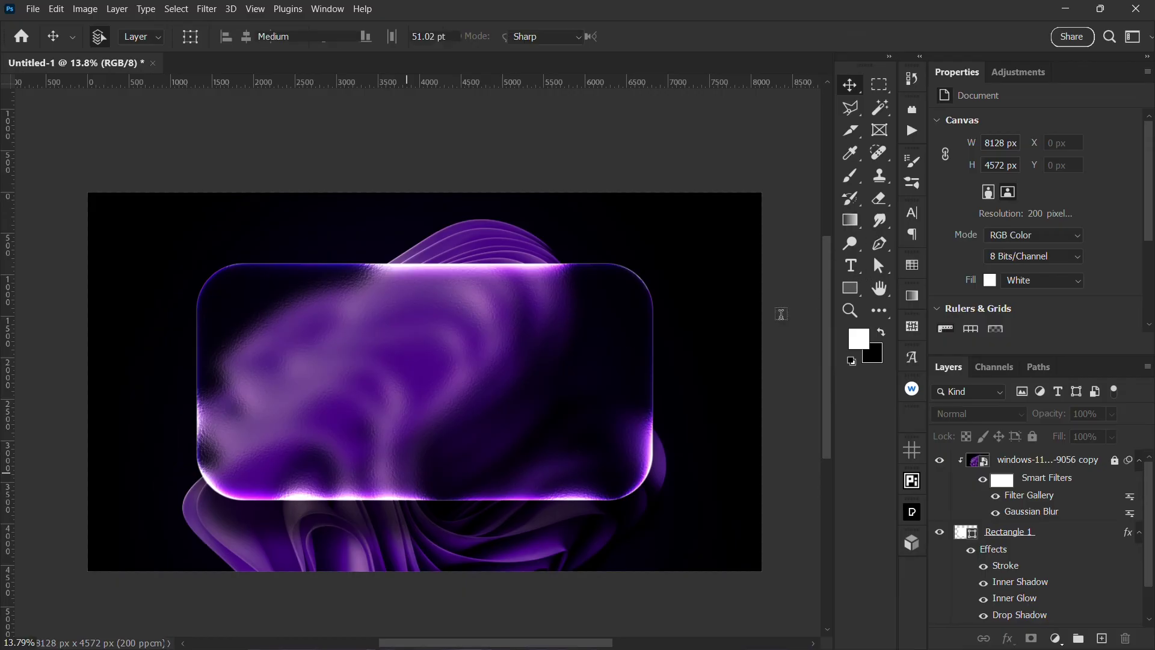
left_click(290, 363)
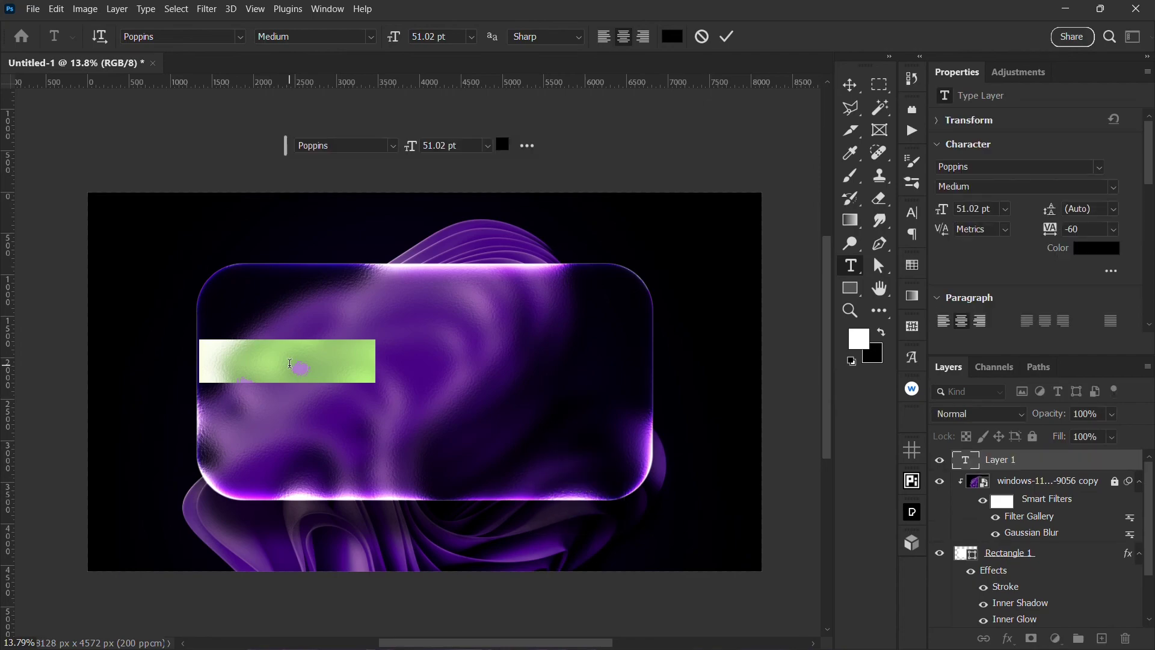
key("Right")
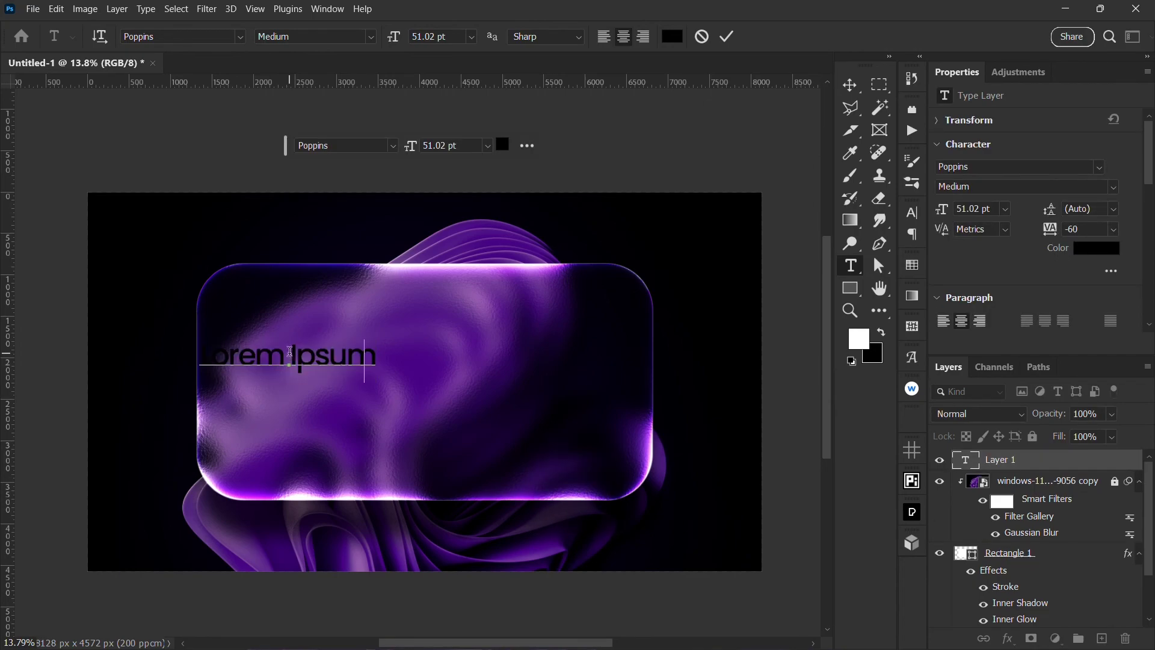
scroll(290, 370, "down", 1)
type("GLASS MORPHISM")
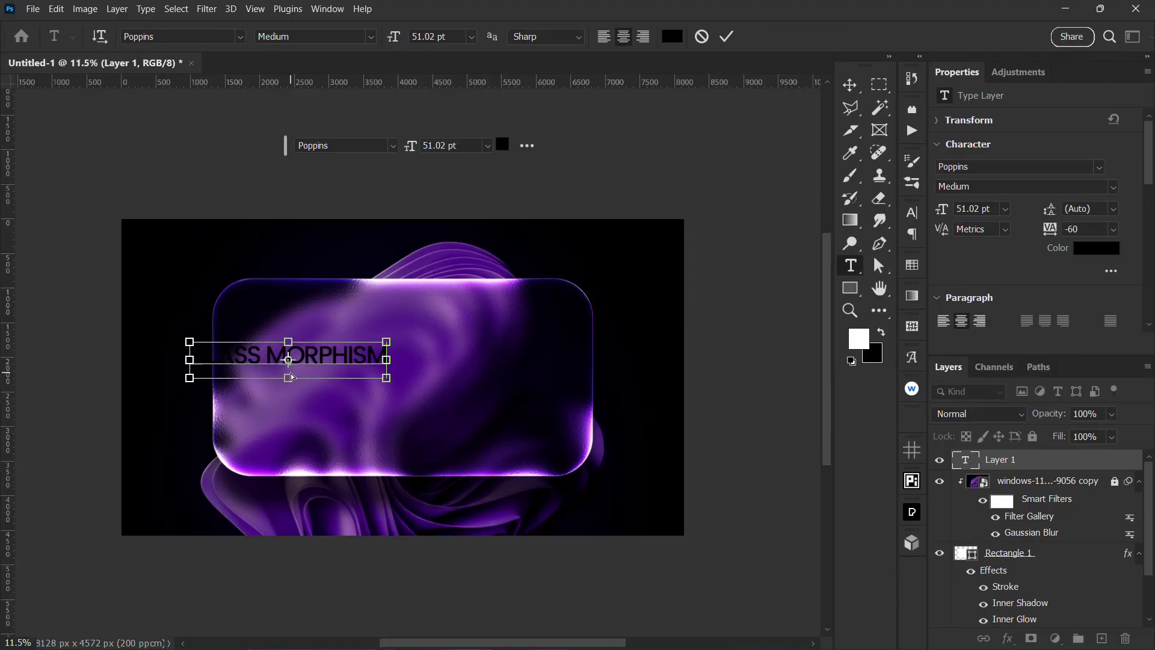
scroll(291, 375, "up", 2)
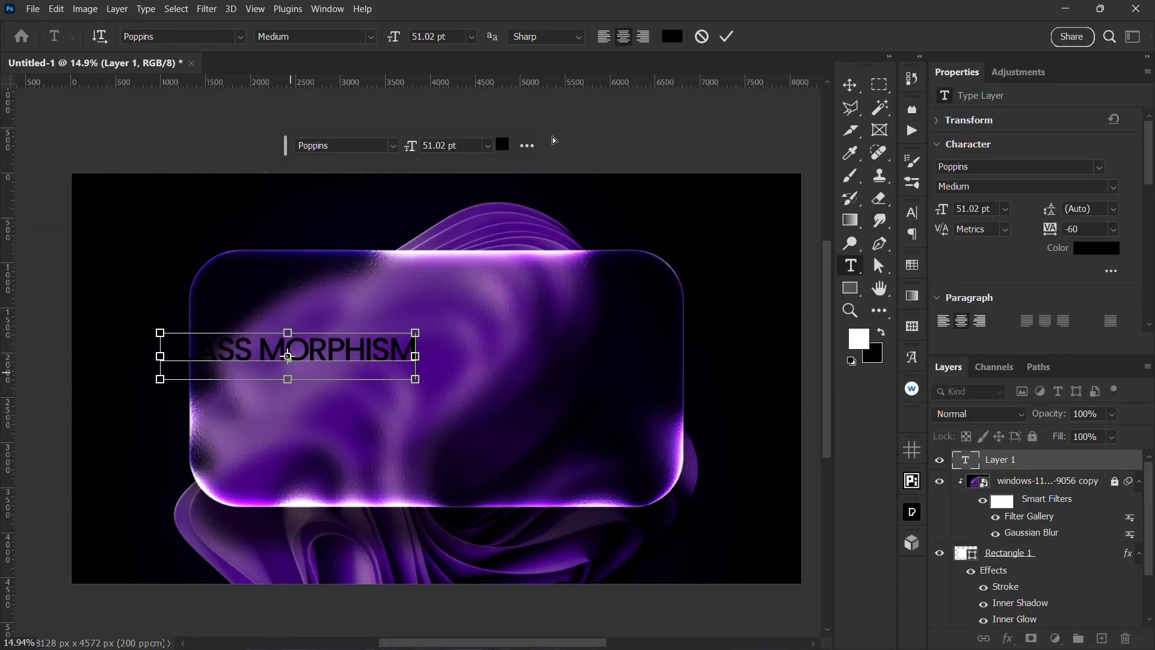
Step: Set the GLASS MORPHISM text colour to yellow #f8de06 and commit the text
left_click(503, 146)
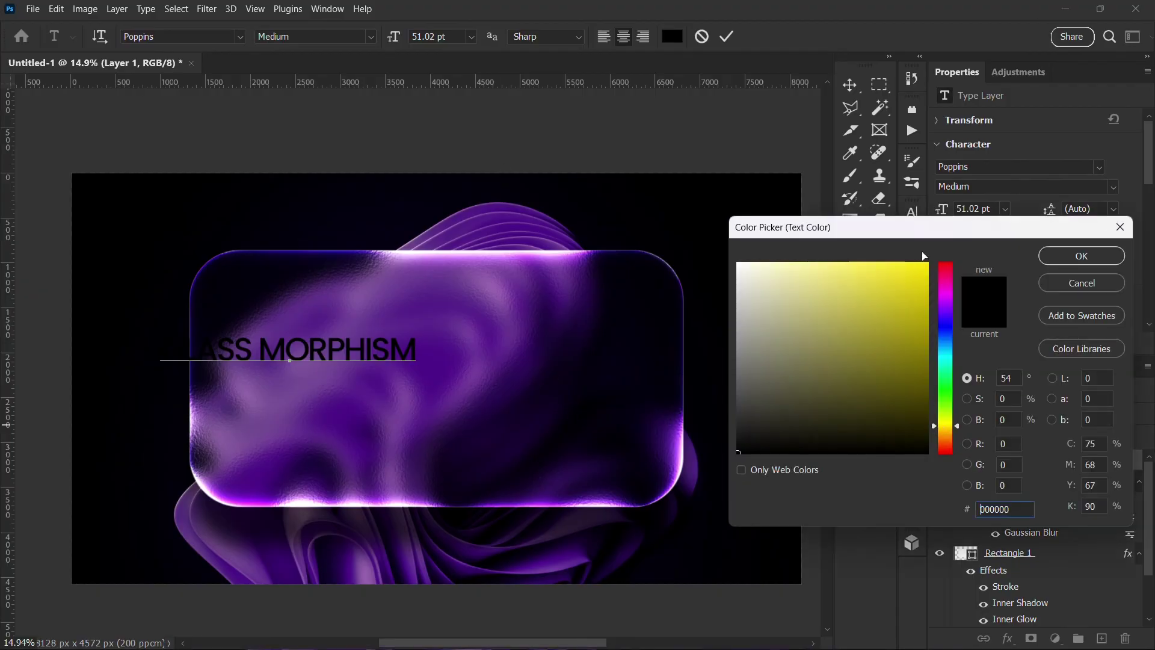
left_click(925, 268)
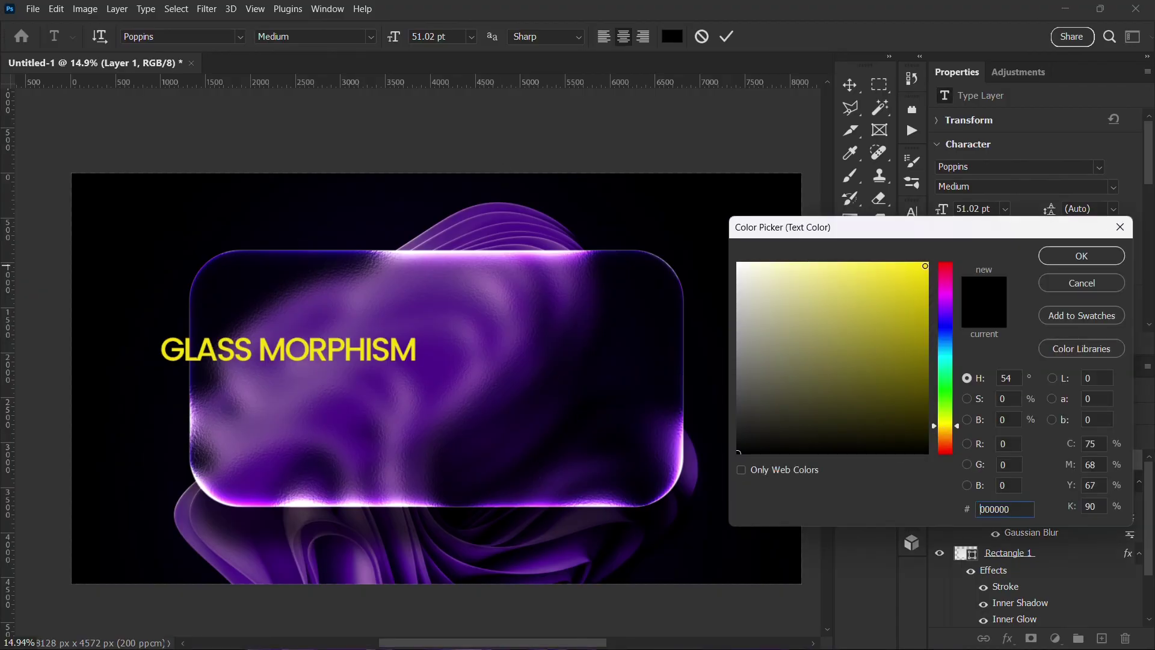
left_click(1091, 254)
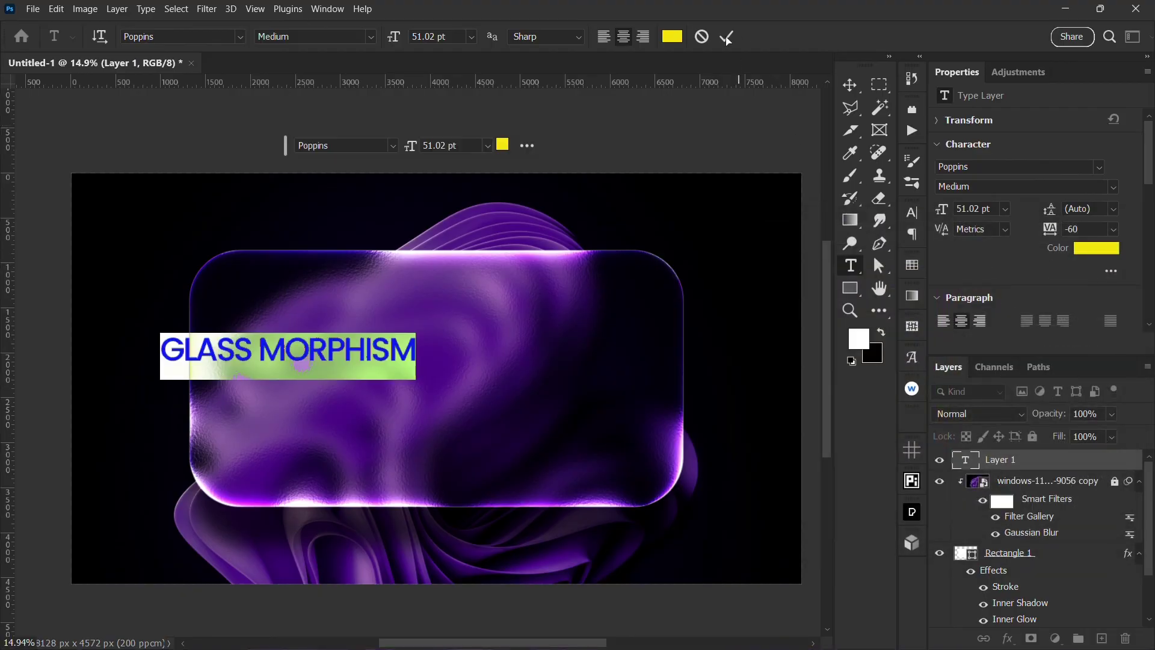
left_click(430, 379)
key("ctrl+Return")
Step: Move the GLASS MORPHISM text to the middle of the glass panel and set its blend mode to Color Dodge
key("v")
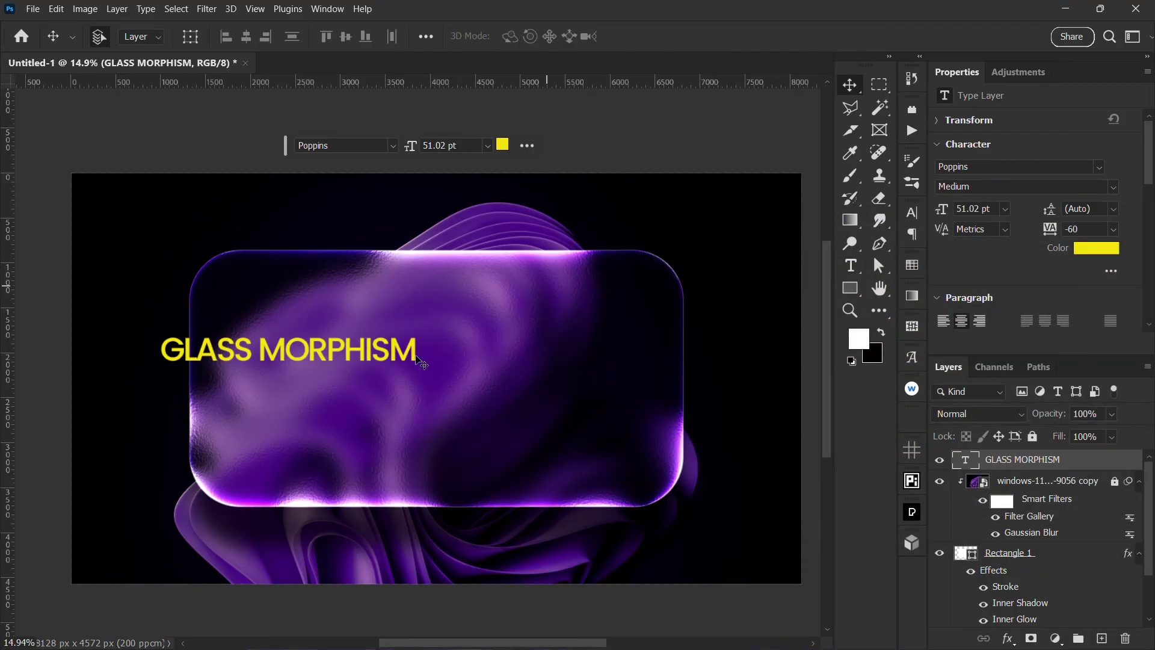
left_click_drag(417, 357, 551, 378)
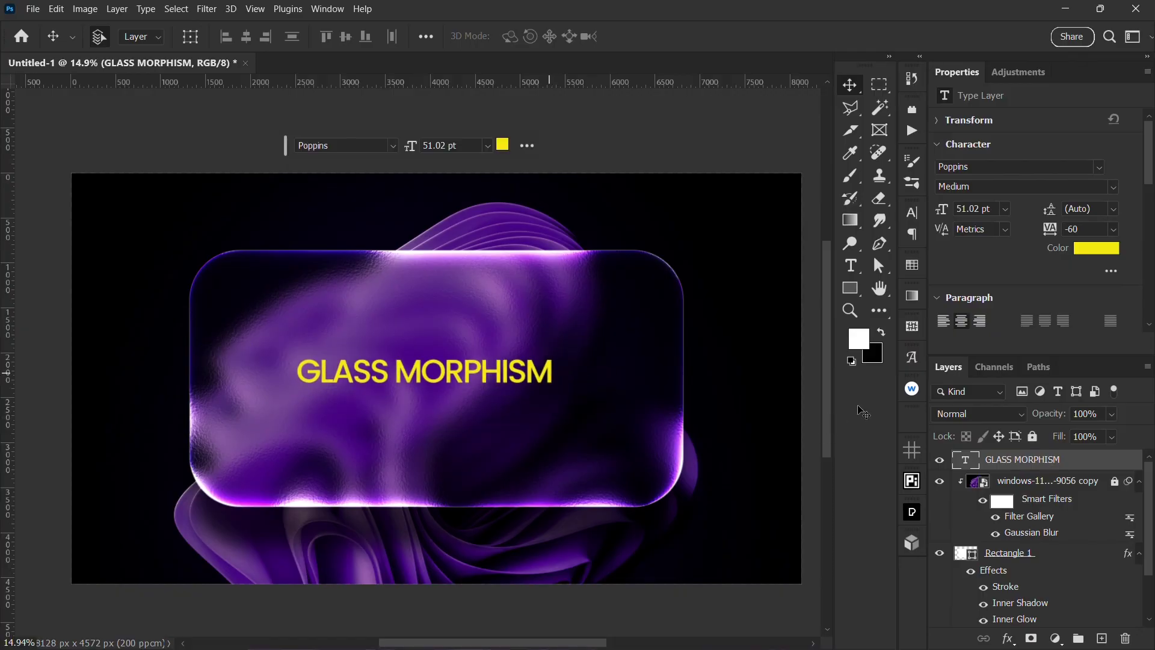
left_click(948, 415)
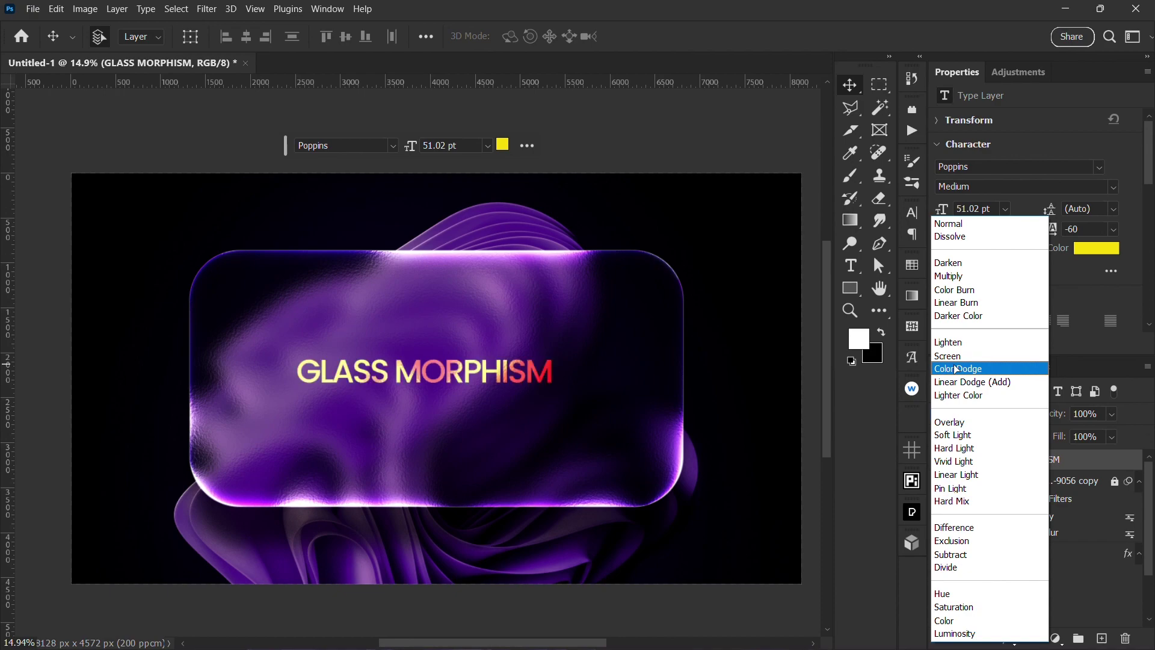
left_click(956, 369)
left_click(661, 151)
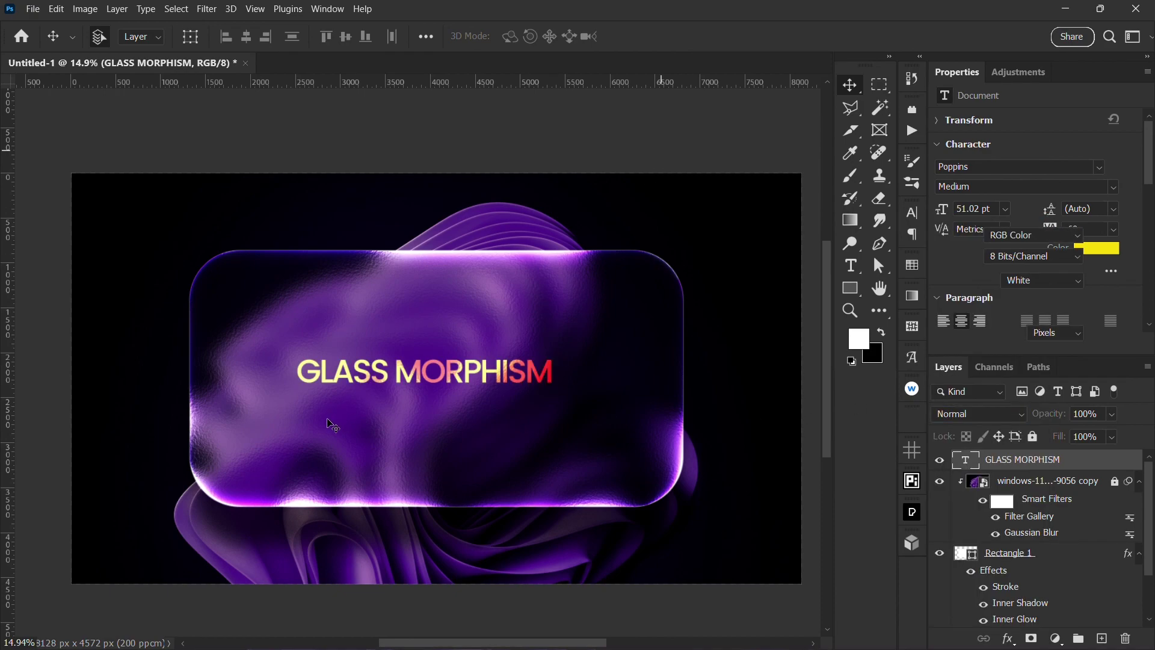
Step: Test-move the glass rectangle beneath the text, return it to its centred position, and examine the glass texture and text up close
scroll(325, 420, "down", 3)
scroll(364, 454, "up", 3)
scroll(364, 418, "up", 2)
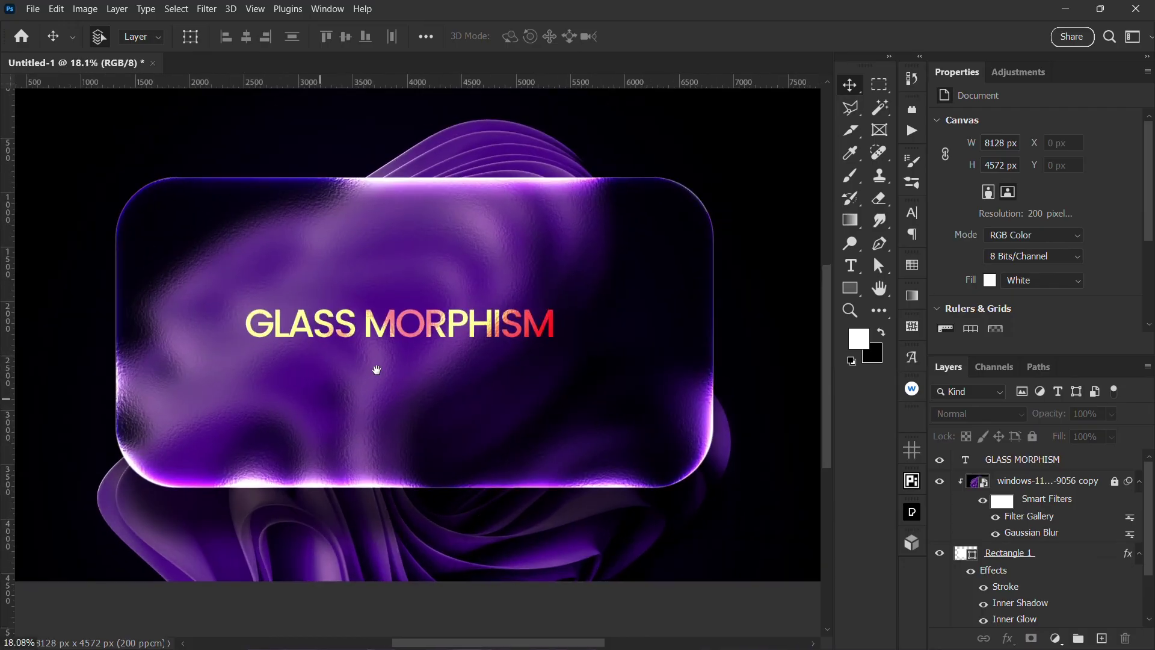
left_click_drag(510, 323, 412, 278)
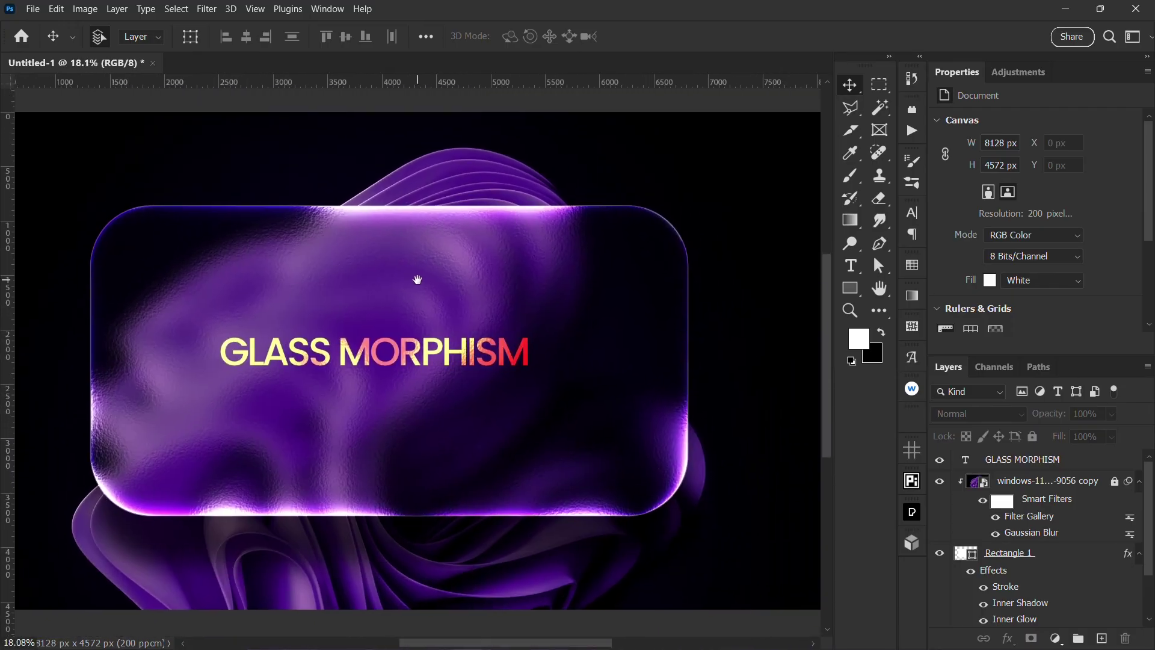
scroll(497, 422, "up", 1)
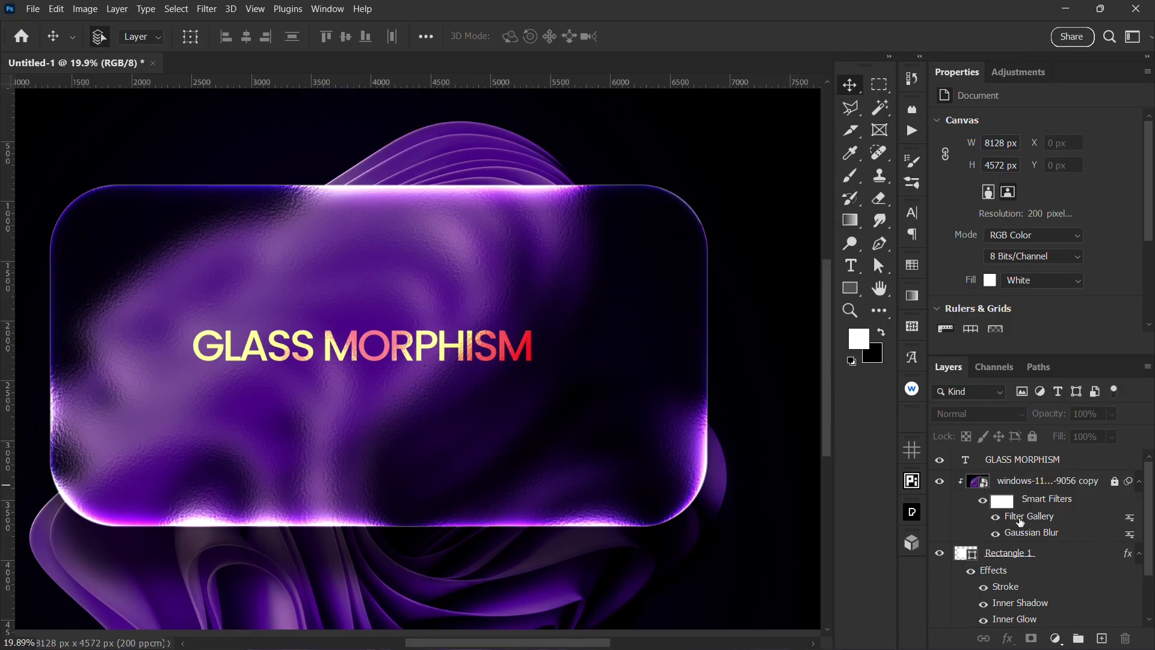
left_click_drag(513, 448, 402, 445)
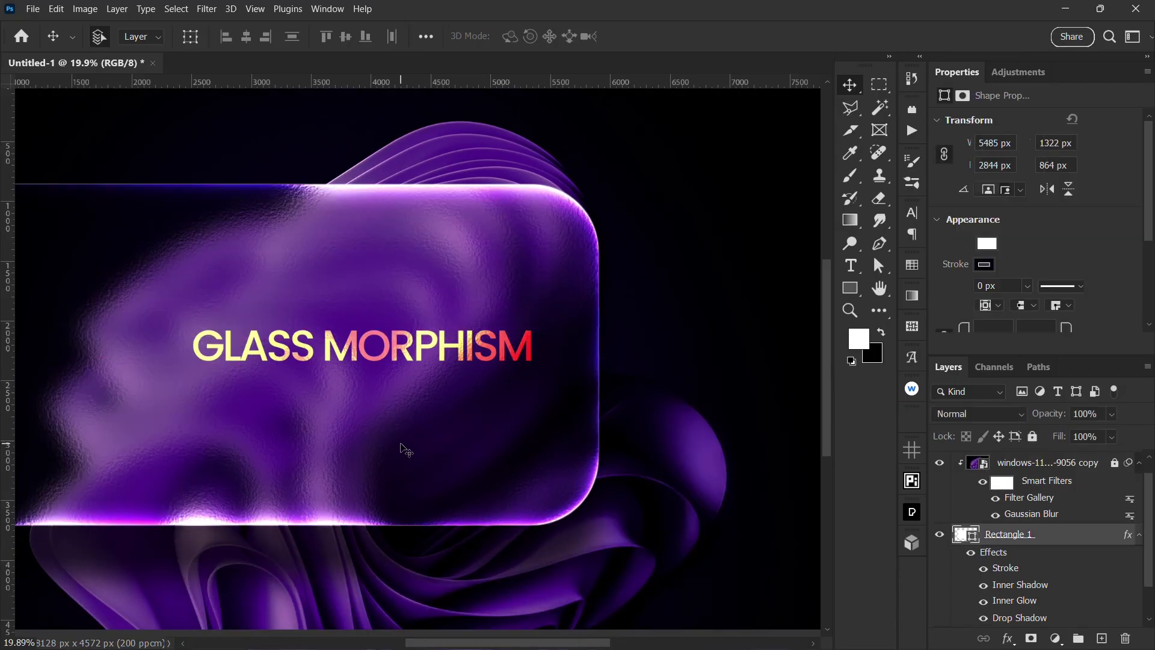
scroll(375, 377, "down", 5)
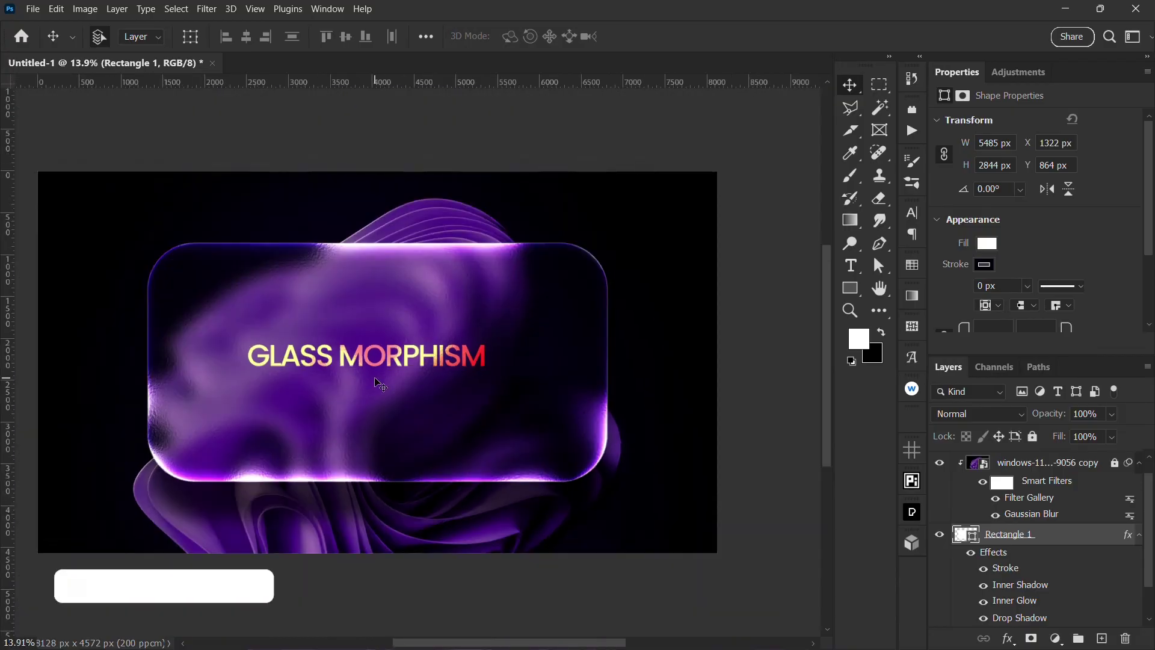
scroll(374, 378, "up", 5)
scroll(380, 384, "up", 3)
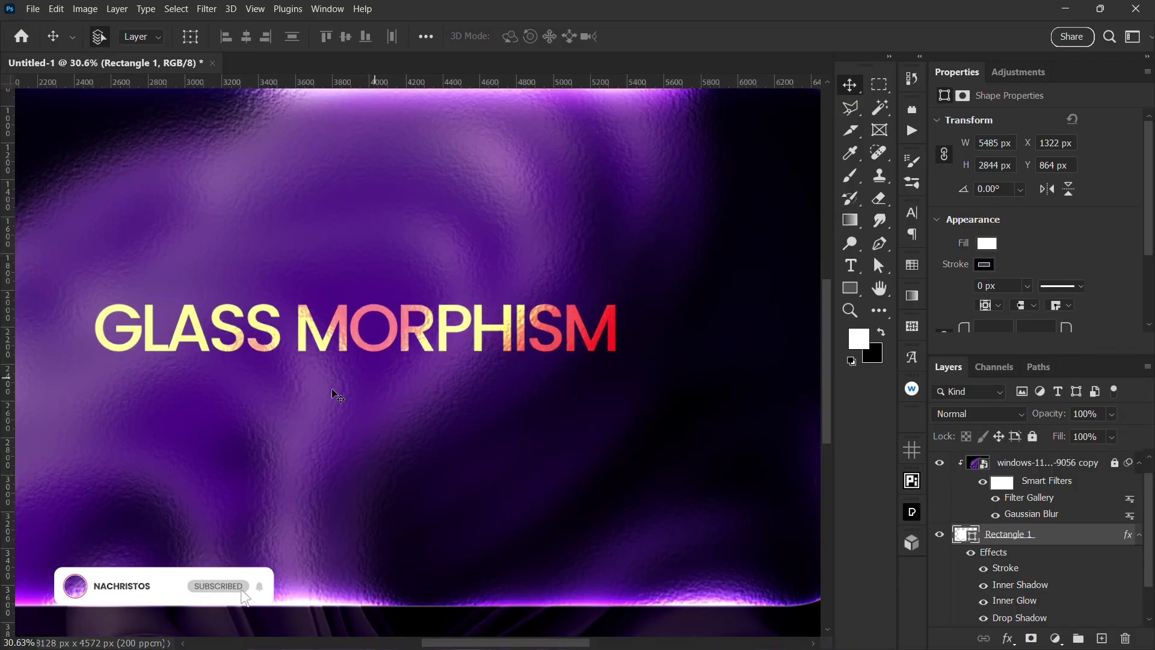